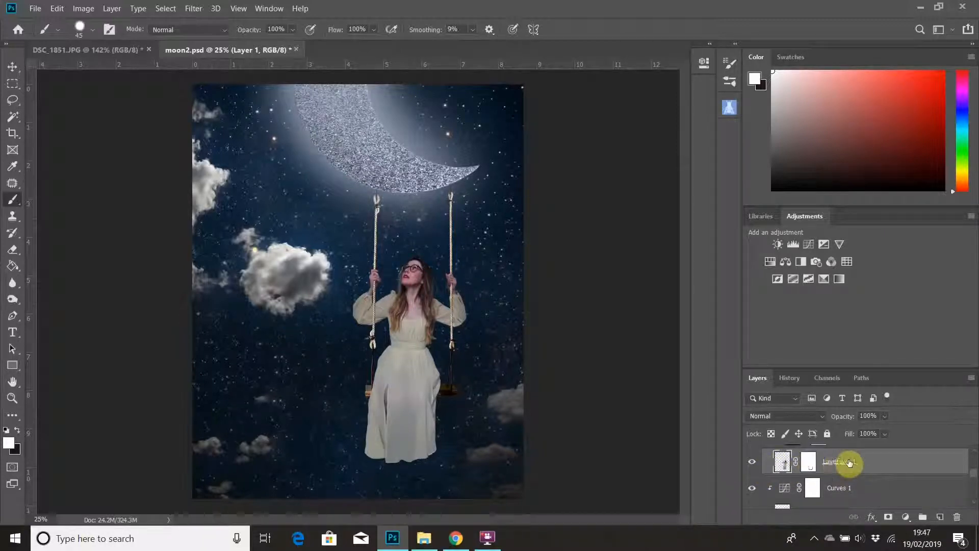
- Add an Inner Shadow effect to Layer 1, the woman on the swing, and compare the image with and without it
double_click(889, 464)
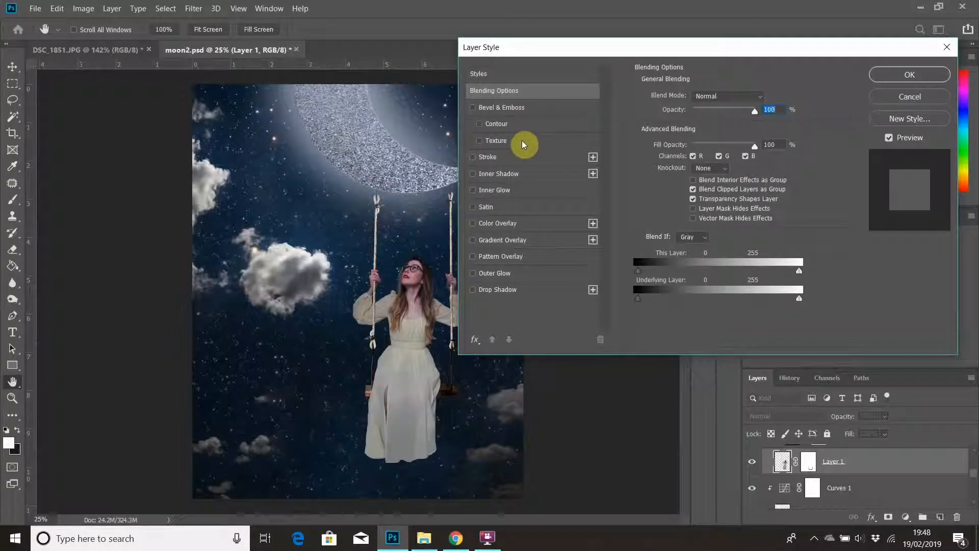
click(526, 176)
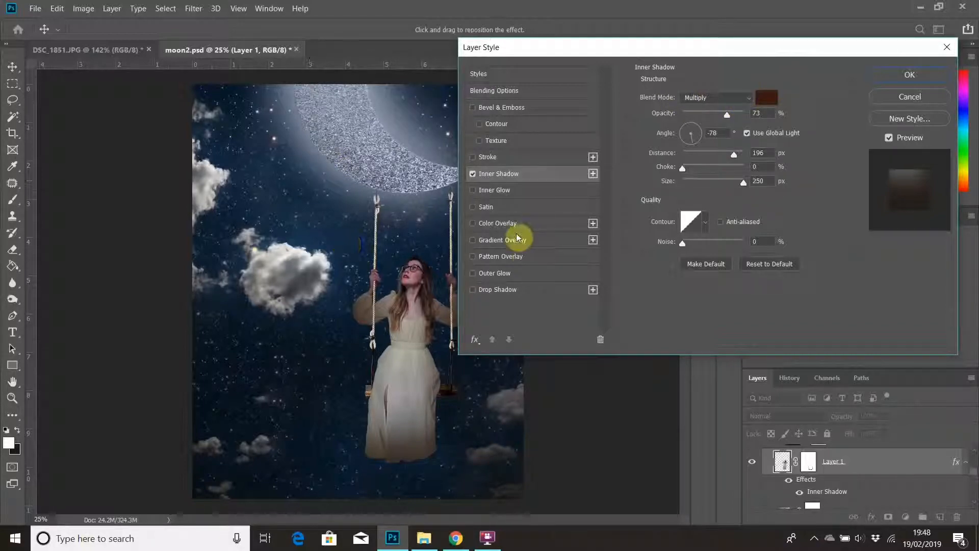
click(889, 138)
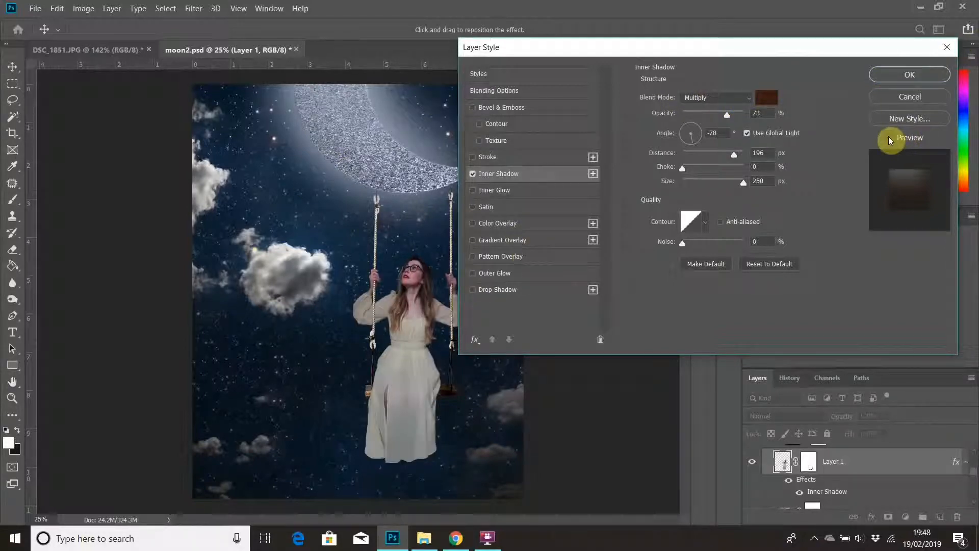
click(889, 138)
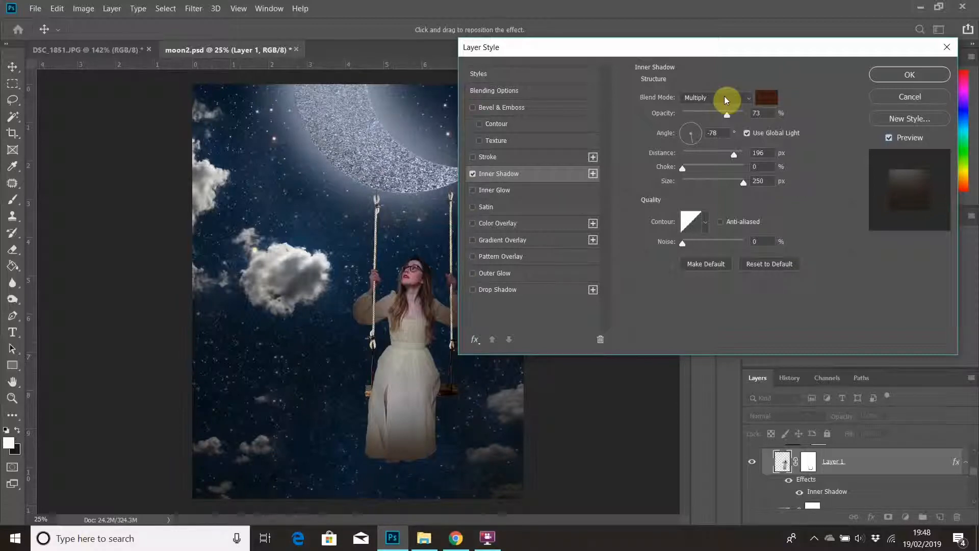
- Set the inner shadow colour to the near-black 141111 by sampling the woman's dark hair in the image
click(769, 97)
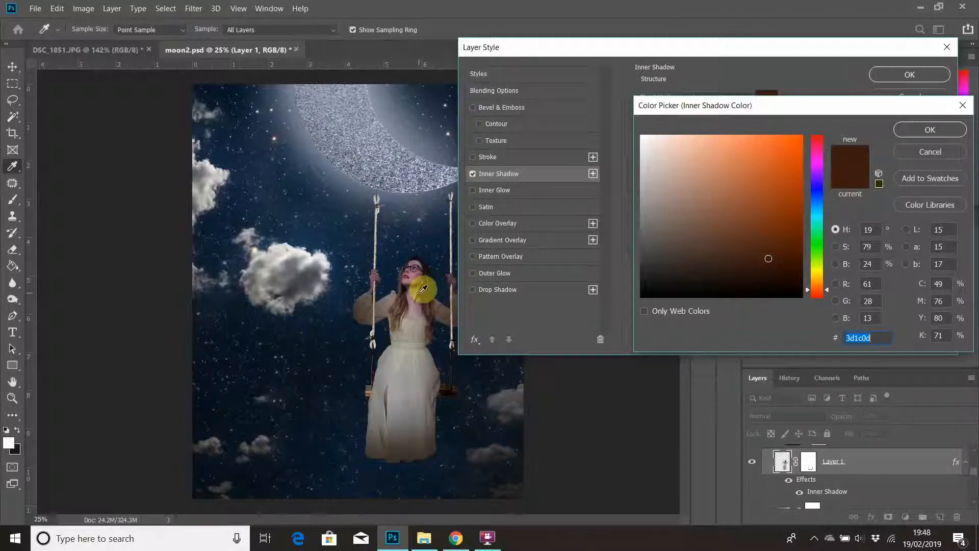
click(423, 289)
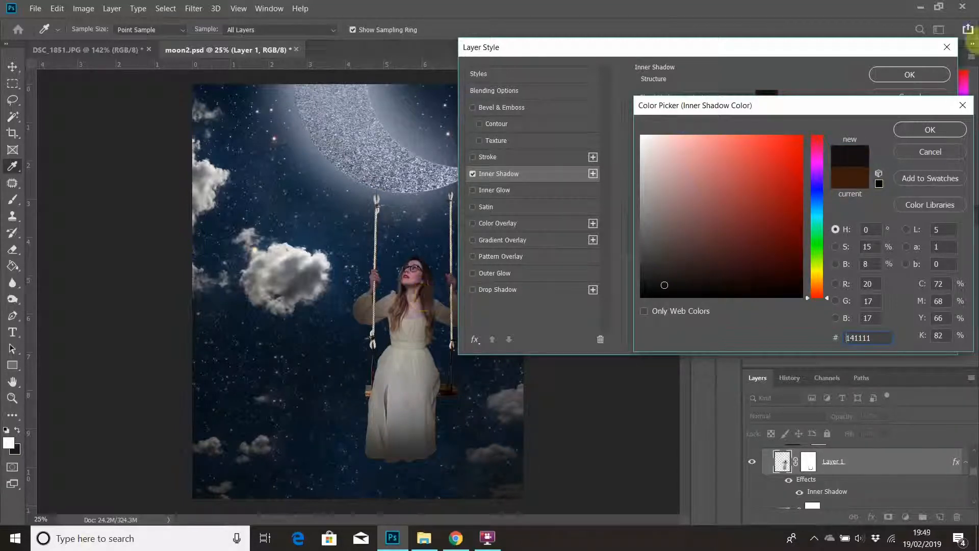
click(927, 130)
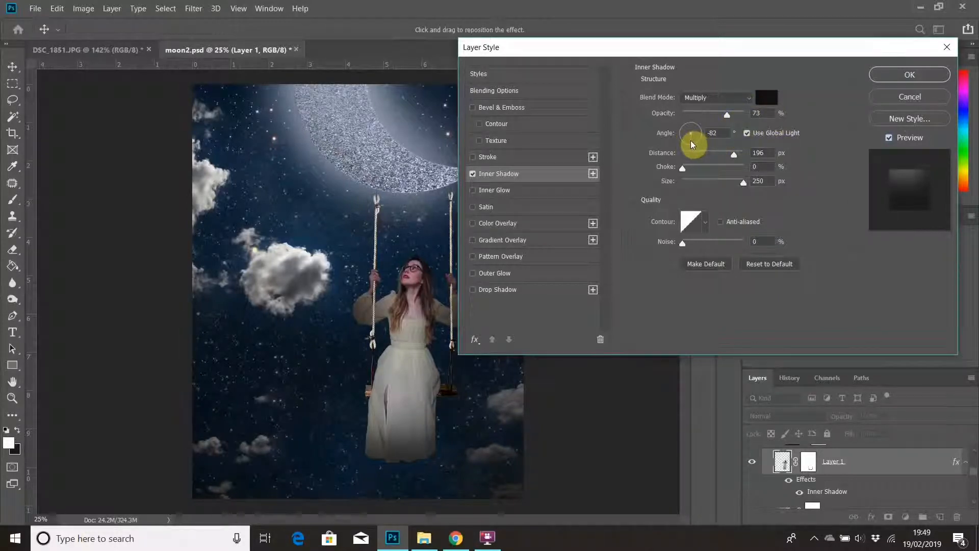
- Try different light angles for the inner shadow and settle on -80°, so the light falls from the moon above
drag(692, 145, 671, 117)
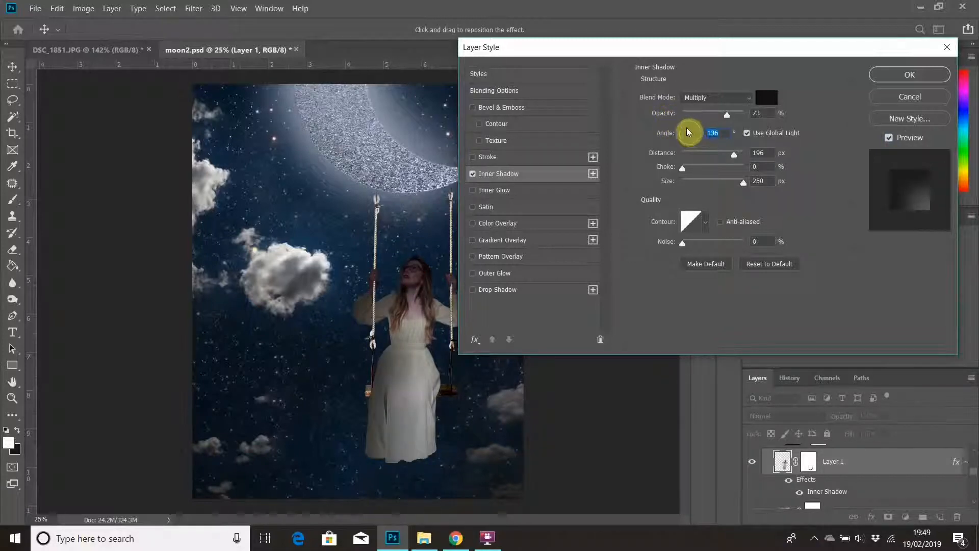
drag(685, 125, 686, 122)
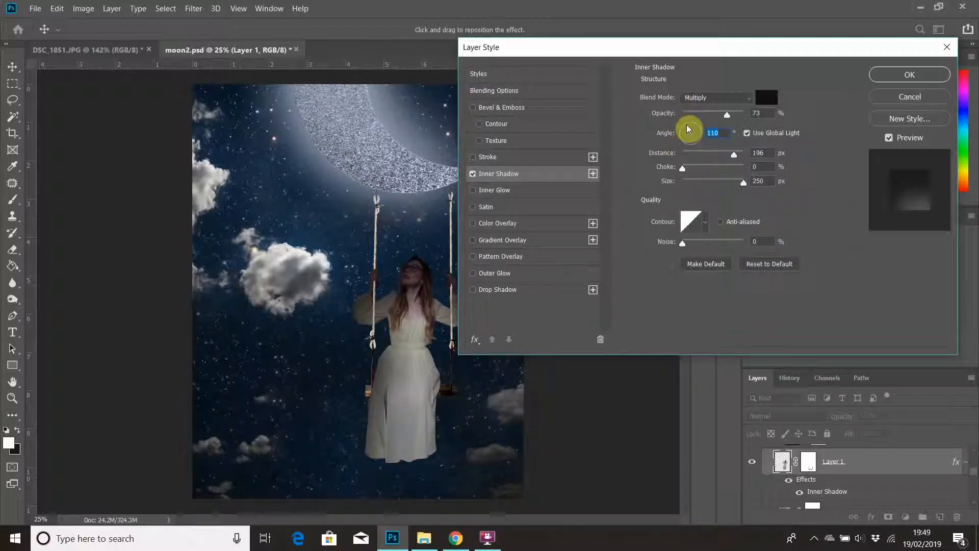
drag(688, 127, 713, 158)
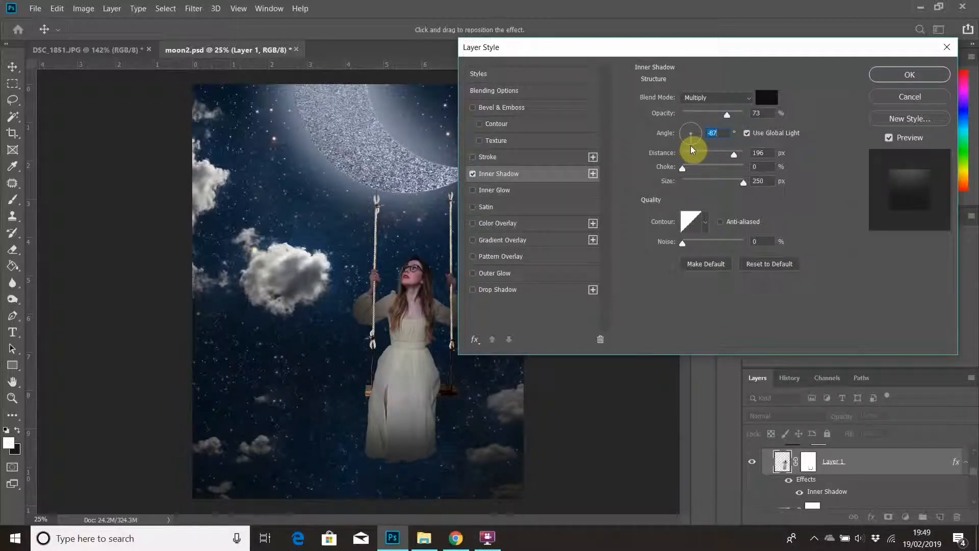
click(695, 145)
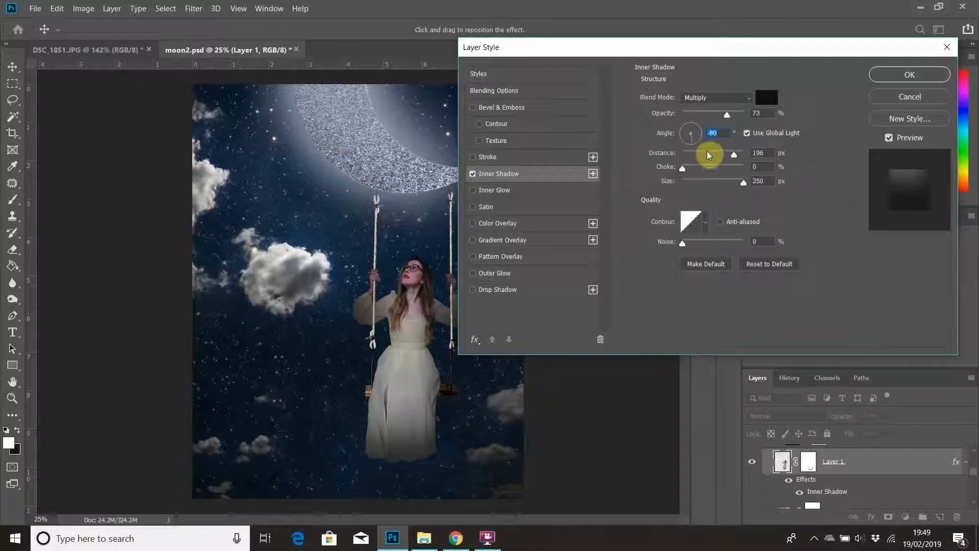
- Set the inner shadow's distance to 124 px, choke to 17% and size to 232 px
mouse_move(737, 154)
mouse_down()
mouse_move(716, 154)
mouse_move(732, 157)
mouse_up()
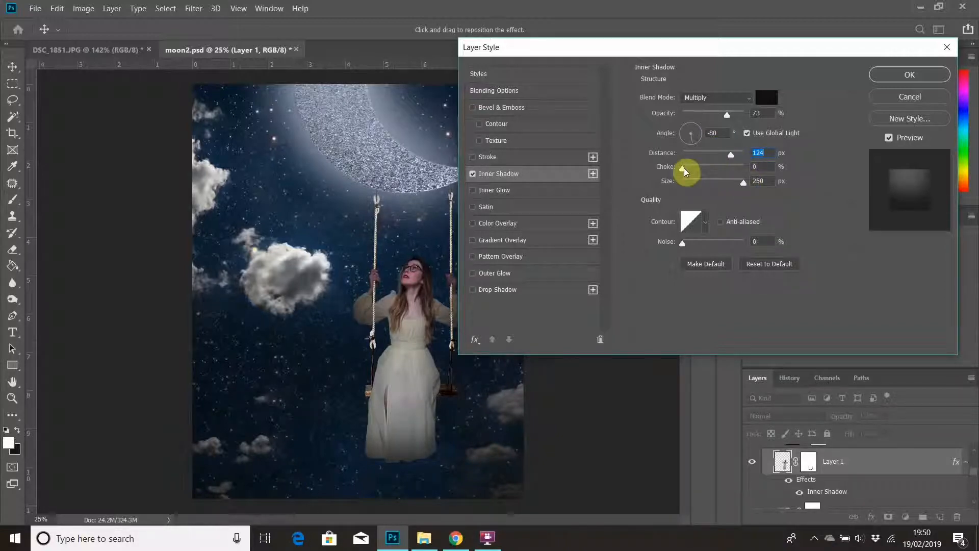
drag(684, 167, 698, 182)
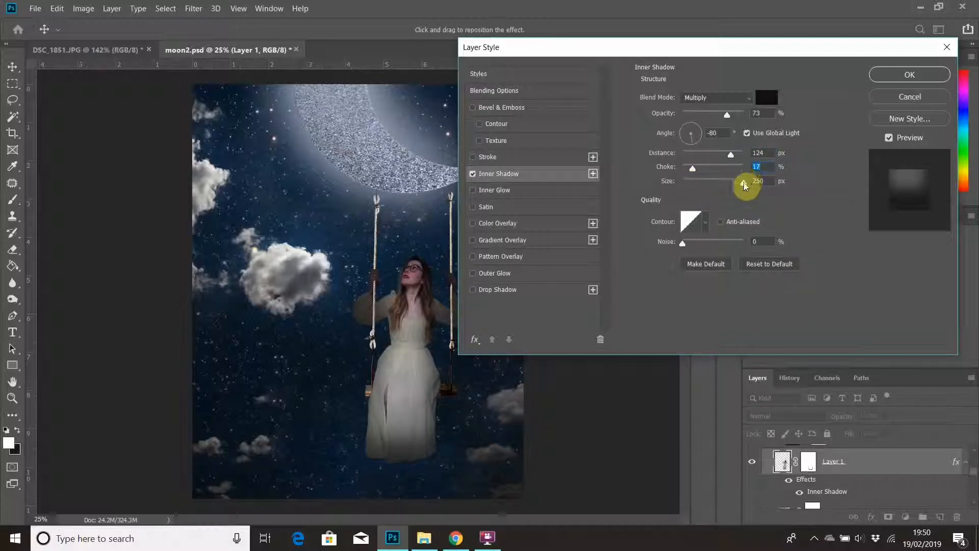
drag(744, 185, 720, 189)
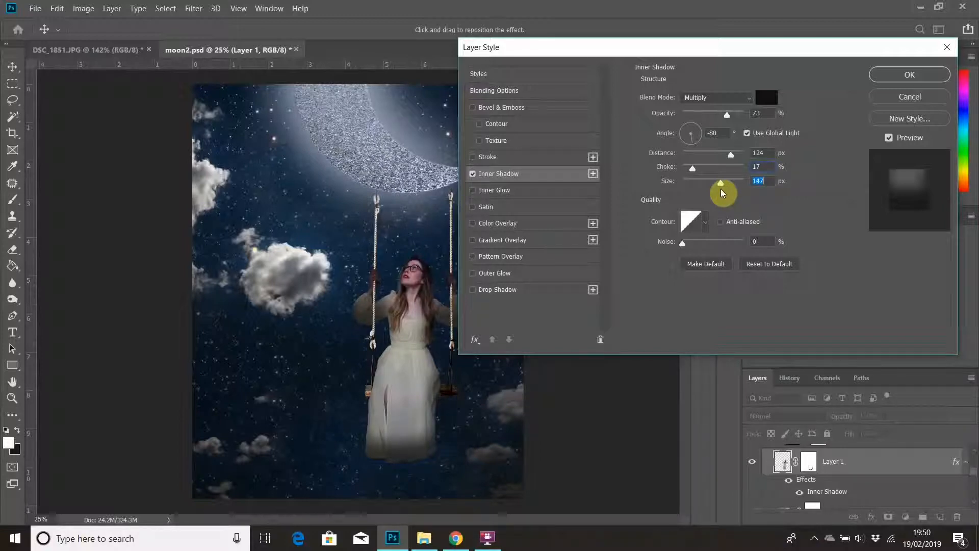
drag(721, 189, 737, 194)
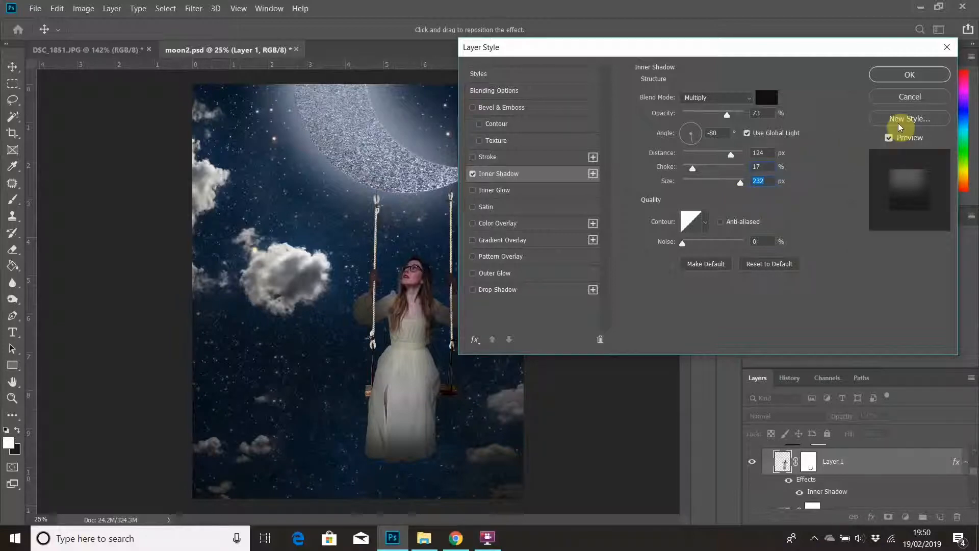
- Compare the woman with and without the inner shadow and apply the layer style
click(889, 139)
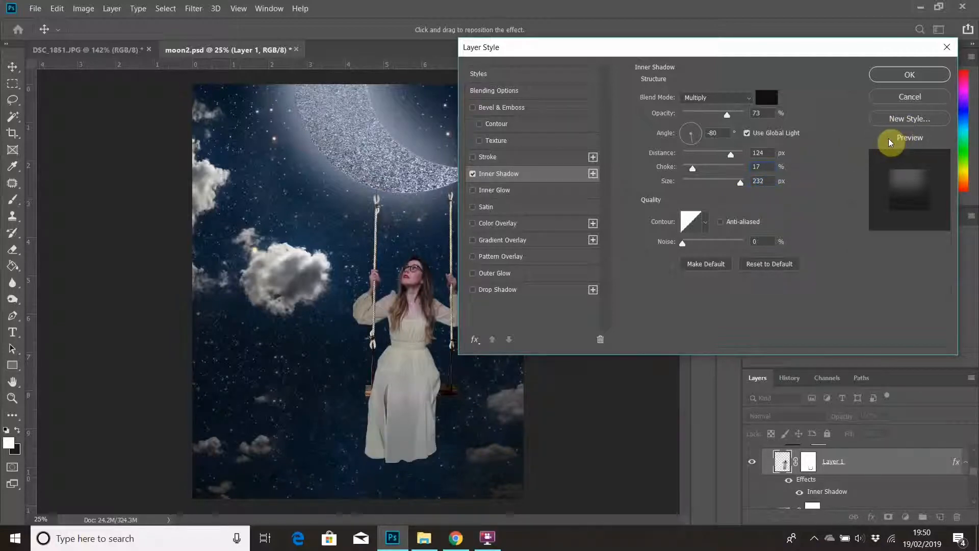
click(889, 138)
click(889, 139)
click(889, 138)
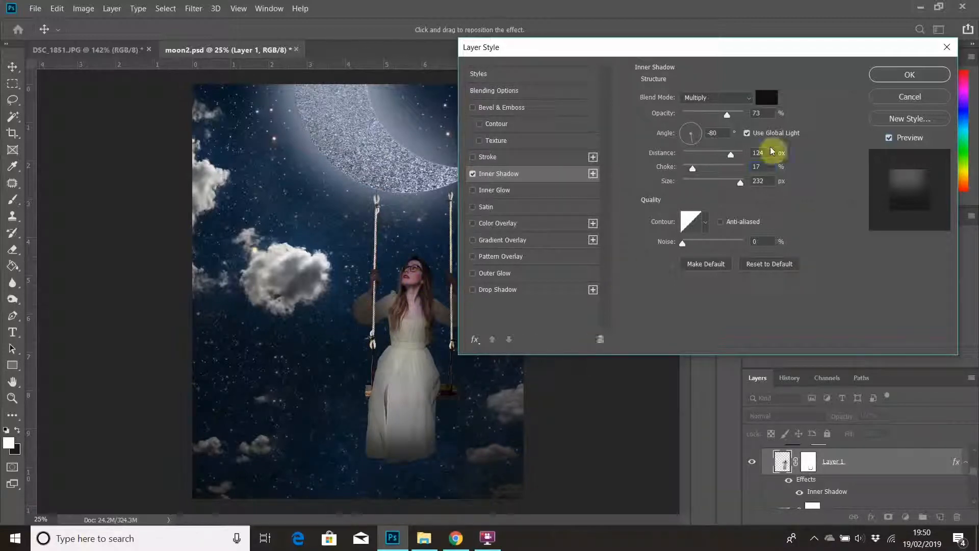
click(897, 78)
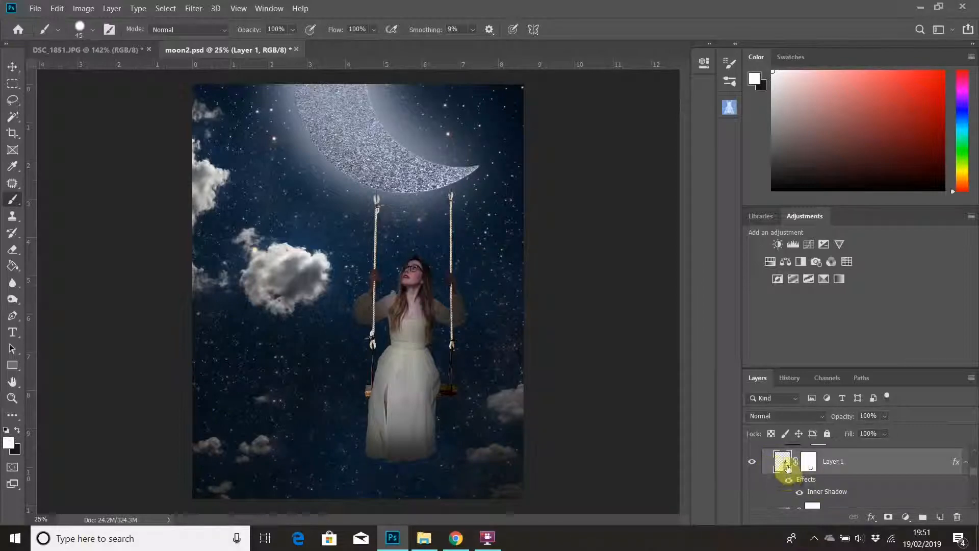
- Convert Layer 1's Inner Shadow effect into its own layer and add a white layer mask to that layer
right_click(869, 493)
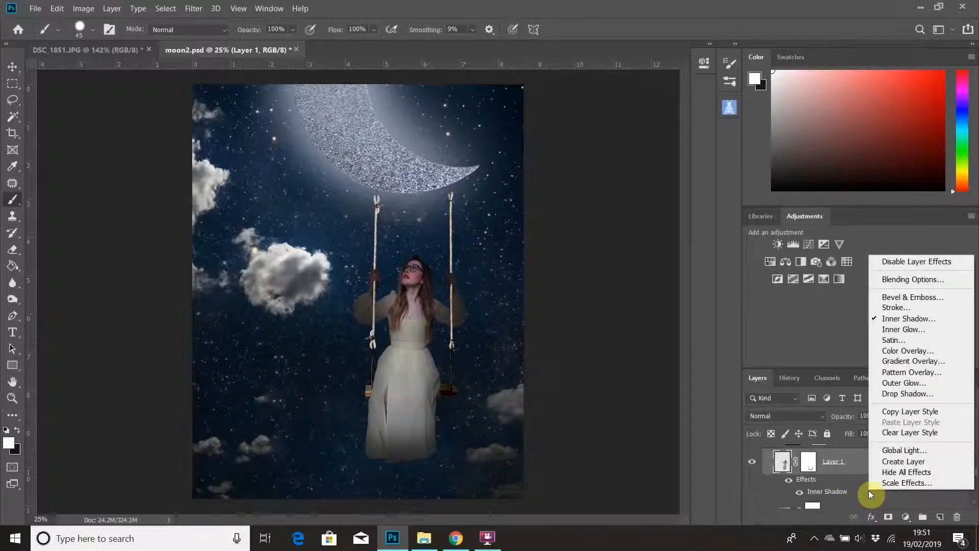
click(903, 462)
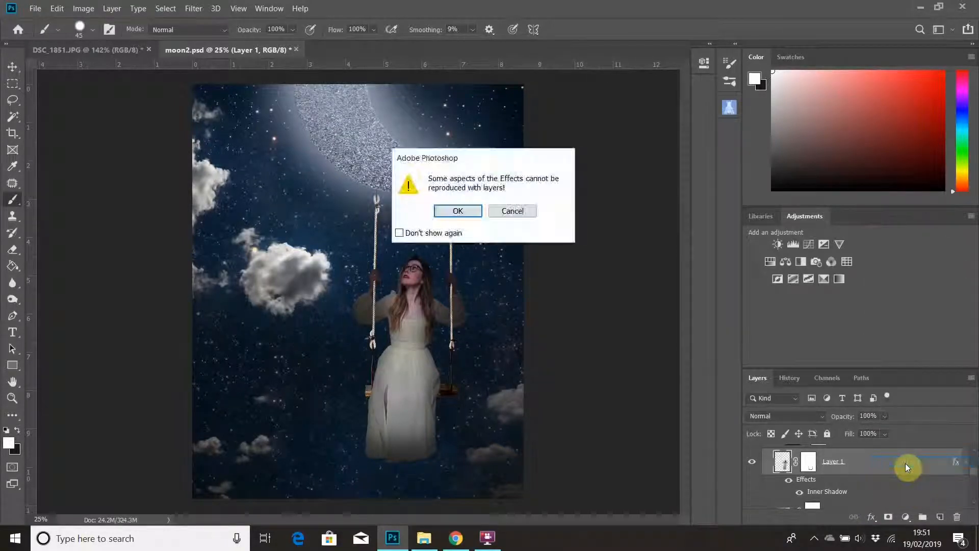
click(472, 212)
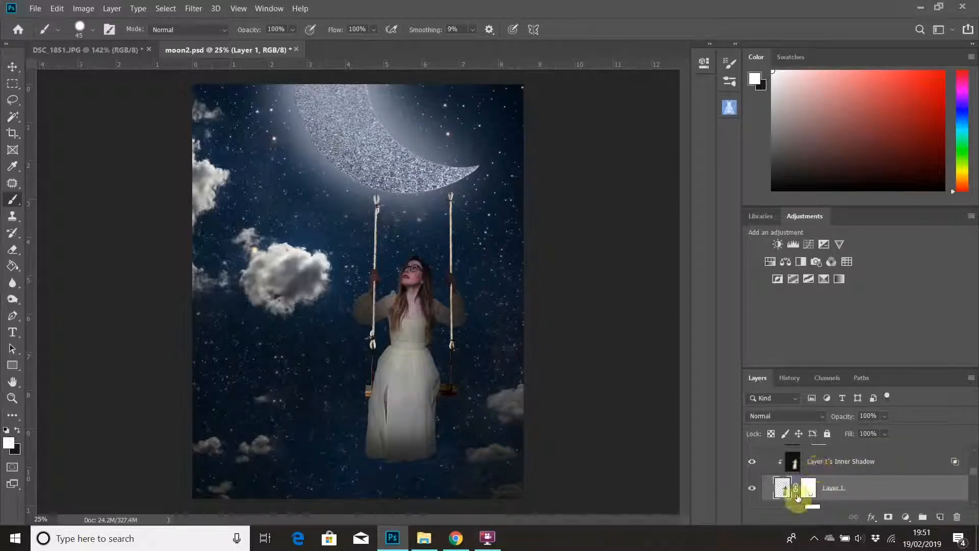
click(752, 463)
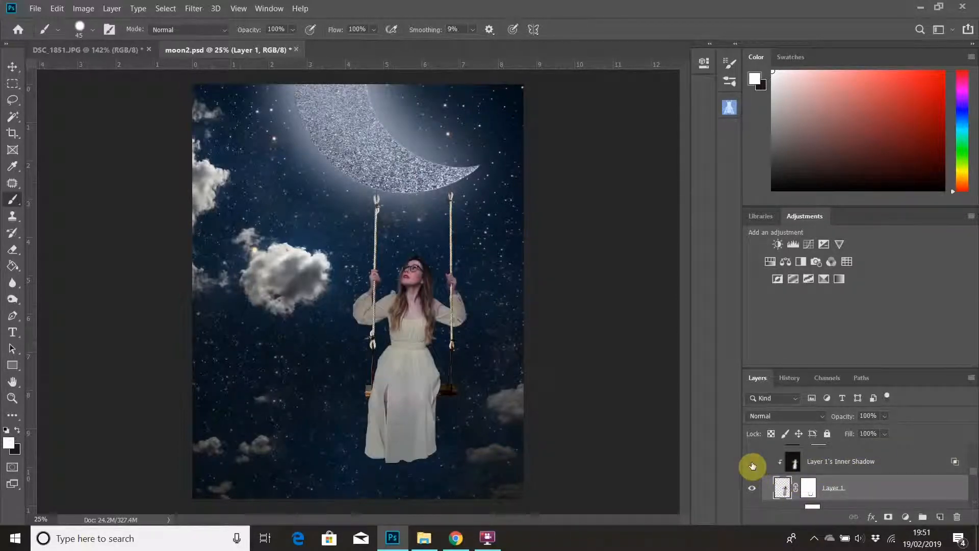
click(752, 463)
click(895, 460)
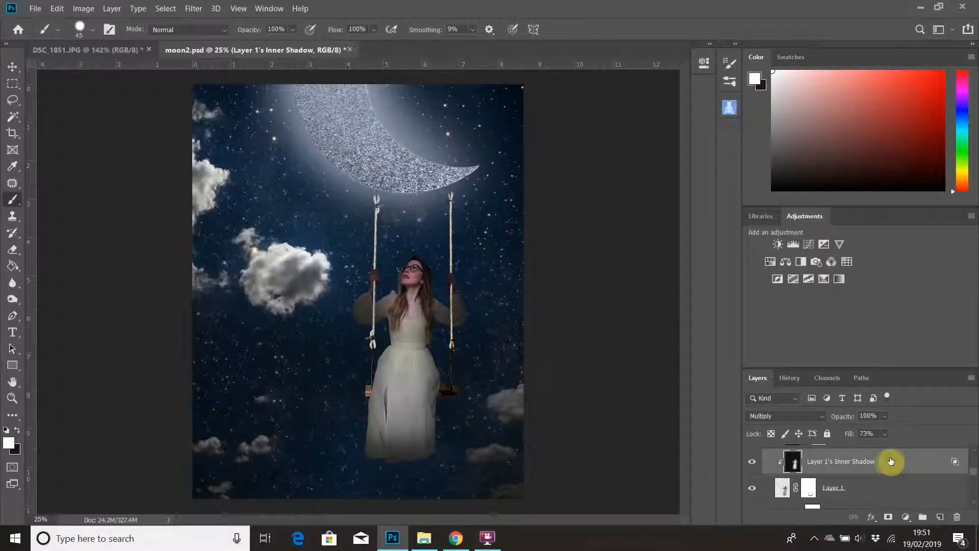
click(890, 517)
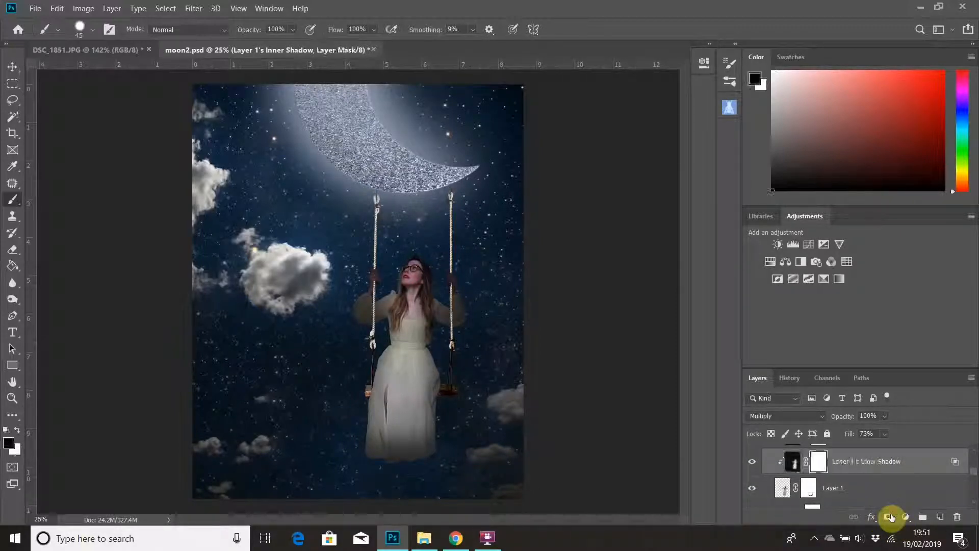
- Set up a soft black brush with 0% hardness and a size of 500 px for painting on the shadow mask
click(18, 432)
click(93, 30)
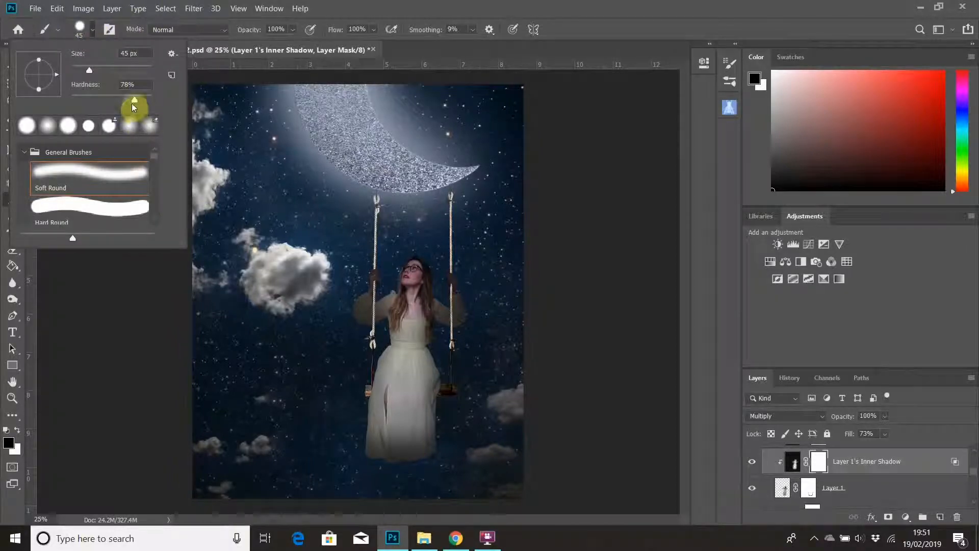
drag(131, 102, 84, 105)
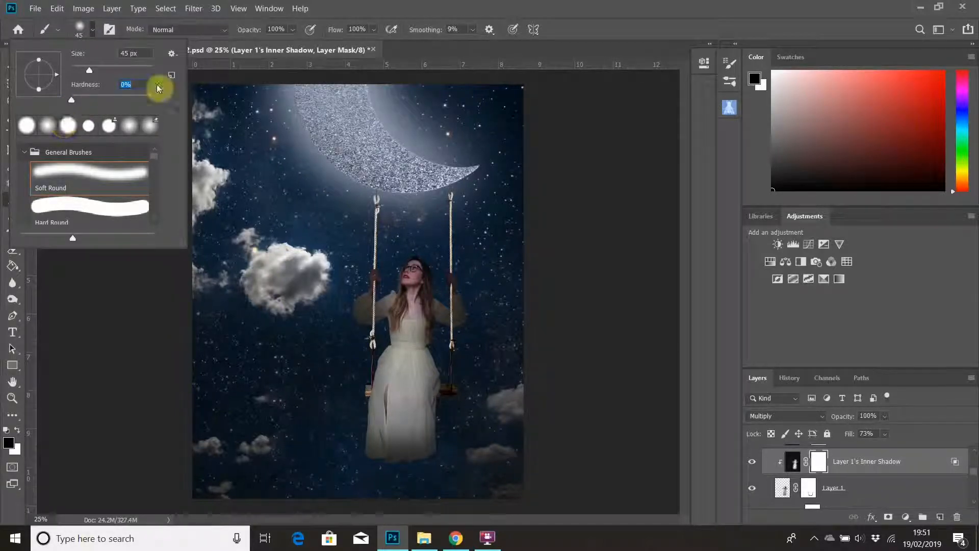
click(291, 28)
click(293, 29)
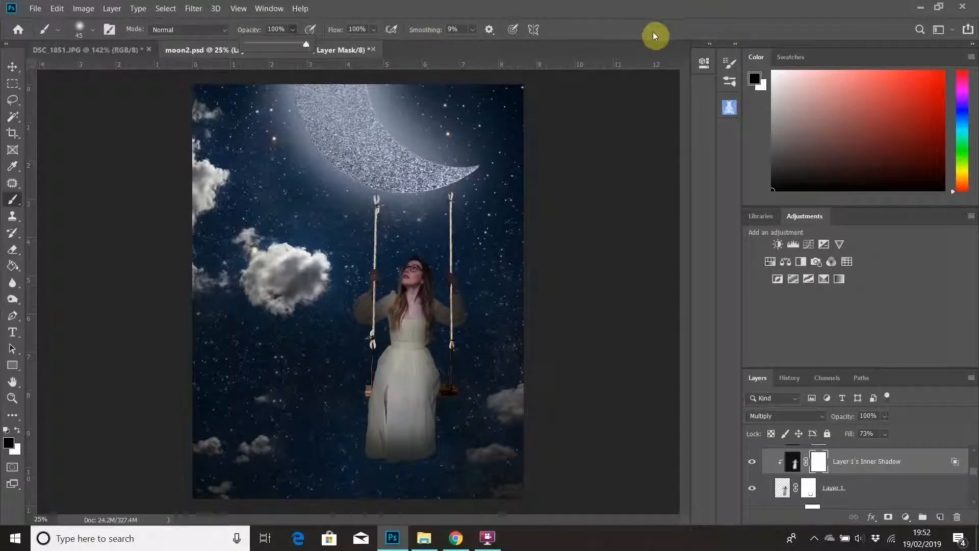
click(667, 35)
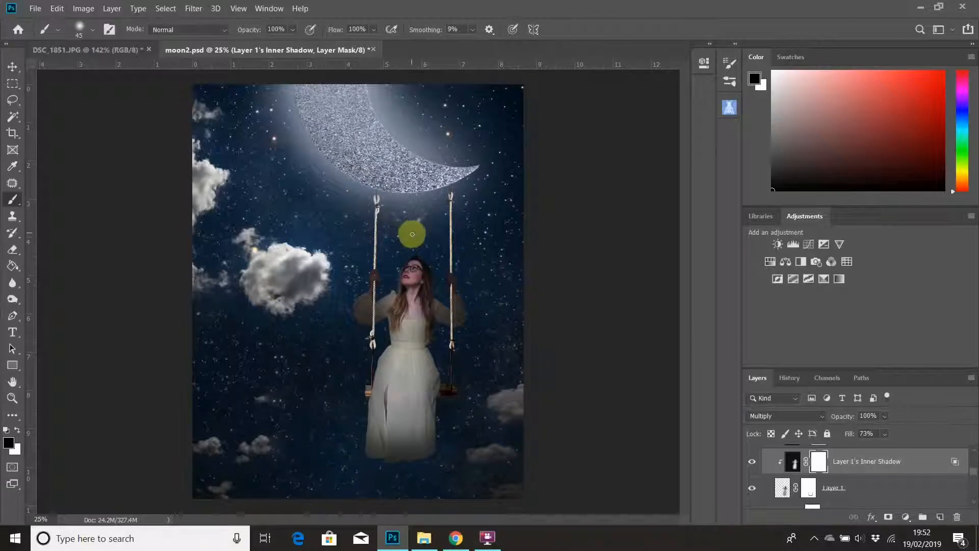
key(bracketright)
key(bracketright)
key(bracketright)
key(bracketright)
key(bracketright)
key(bracketright)
key(bracketright)
key(bracketright)
key(bracketright)
key(bracketright)
key(bracketright)
key(bracketright)
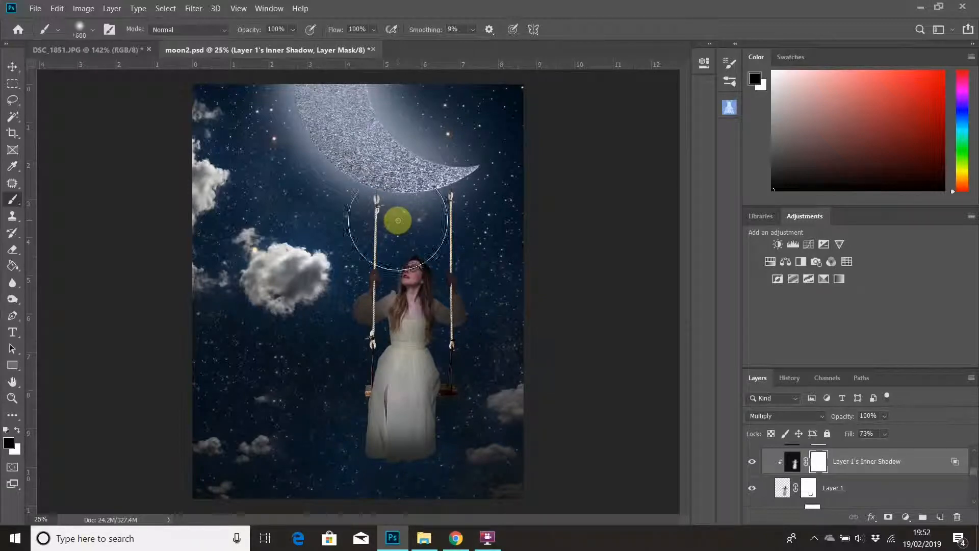
key(bracketleft)
key(bracketleft)
key(bracketleft)
key(bracketleft)
key(bracketleft)
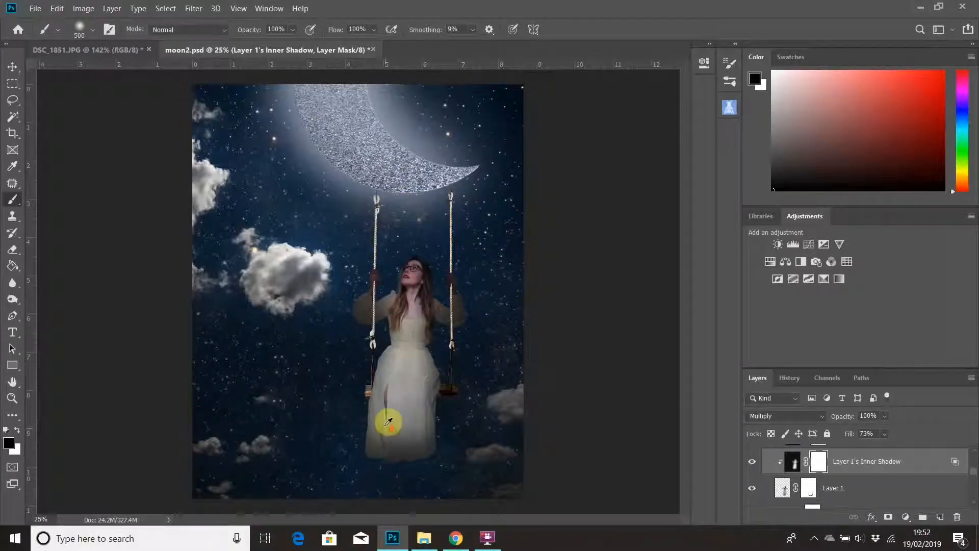
- Paint black on the inner shadow's mask over the woman's hands, face and upper arms with a 400 to 500 px brush, removing the shadow there
scroll(391, 418, up, 3)
scroll(344, 320, up, 5)
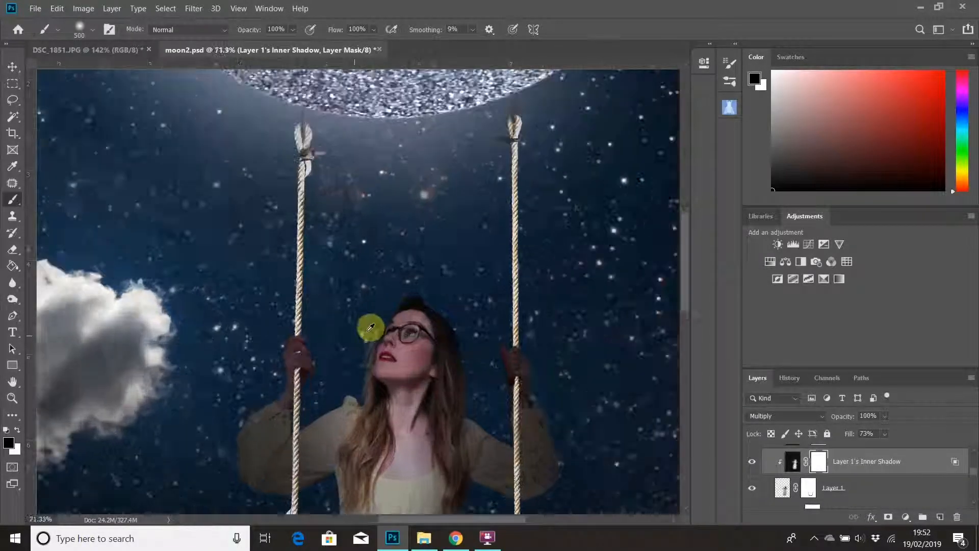
scroll(341, 330, down, 4)
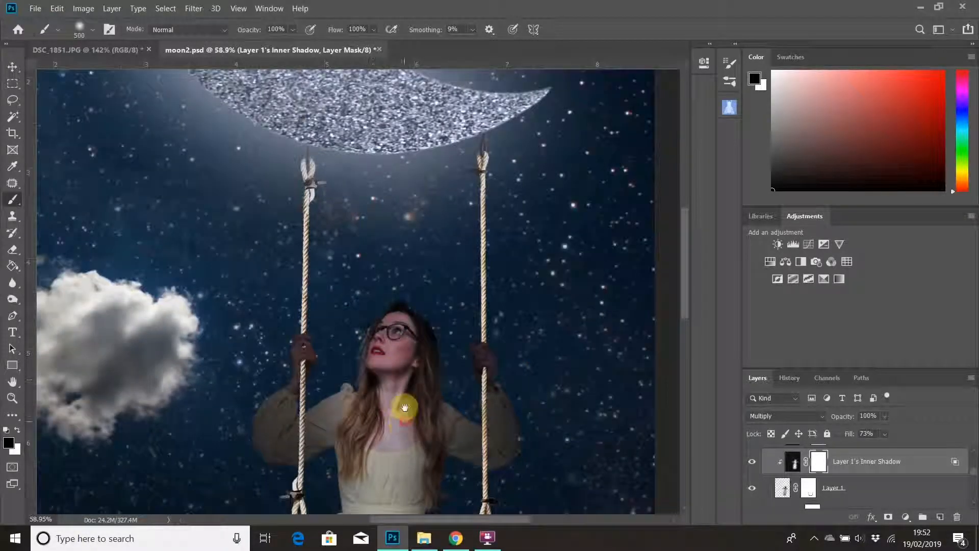
scroll(386, 336, up, 2)
key(bracketleft)
key(bracketleft)
key(bracketleft)
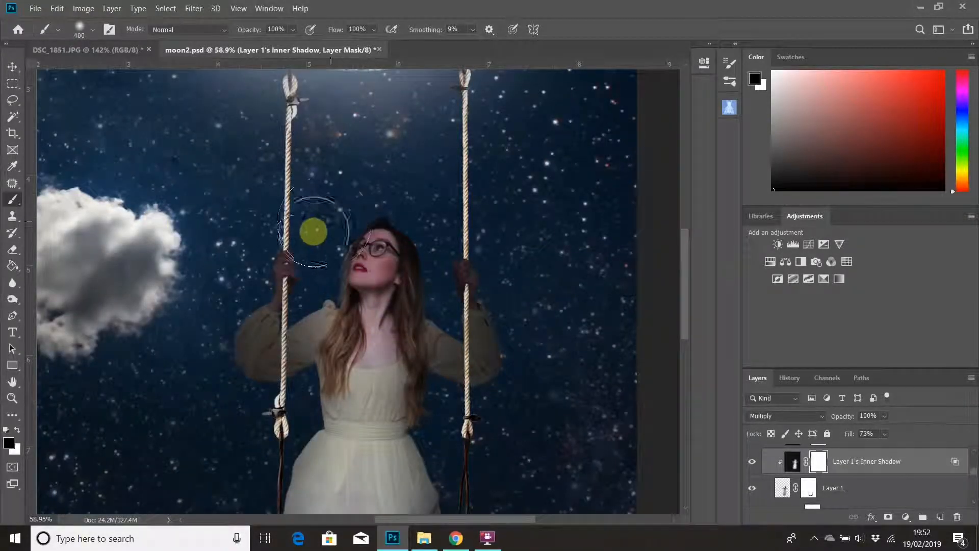
mouse_move(300, 252)
mouse_down()
mouse_move(313, 284)
mouse_move(295, 309)
mouse_move(309, 312)
mouse_move(337, 286)
mouse_move(352, 231)
mouse_move(403, 244)
mouse_move(396, 283)
mouse_move(405, 275)
mouse_move(451, 320)
mouse_move(444, 327)
mouse_move(439, 297)
mouse_move(450, 253)
mouse_move(462, 264)
mouse_move(456, 281)
mouse_move(445, 273)
mouse_move(445, 318)
mouse_move(419, 329)
mouse_move(379, 323)
mouse_move(381, 275)
mouse_move(388, 323)
mouse_move(356, 272)
mouse_move(328, 253)
mouse_move(239, 226)
mouse_move(220, 263)
mouse_move(193, 277)
mouse_move(211, 276)
mouse_move(214, 286)
mouse_move(296, 245)
mouse_move(317, 258)
mouse_up()
key(bracketright)
key(bracketright)
key(bracketright)
key(bracketright)
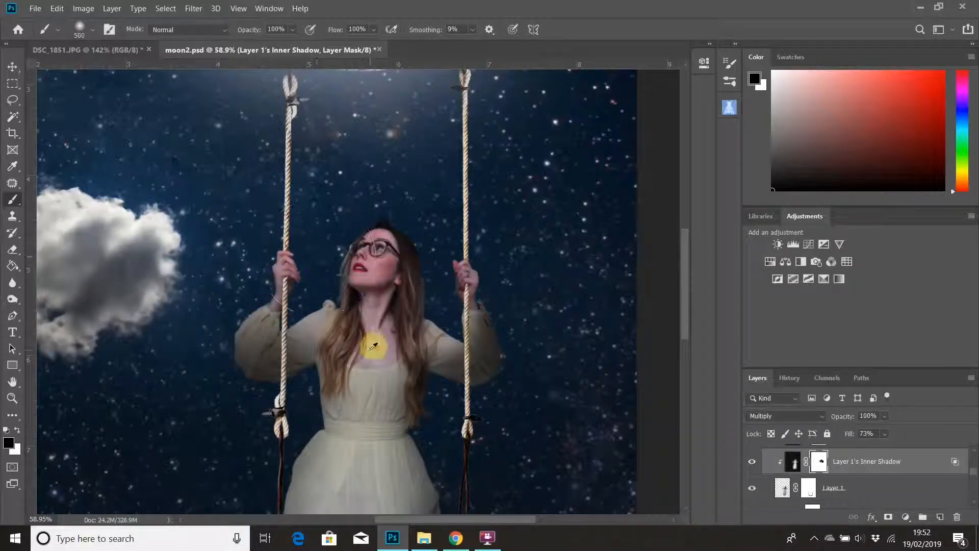
scroll(374, 346, down, 3)
scroll(362, 349, down, 3)
scroll(405, 431, up, 4)
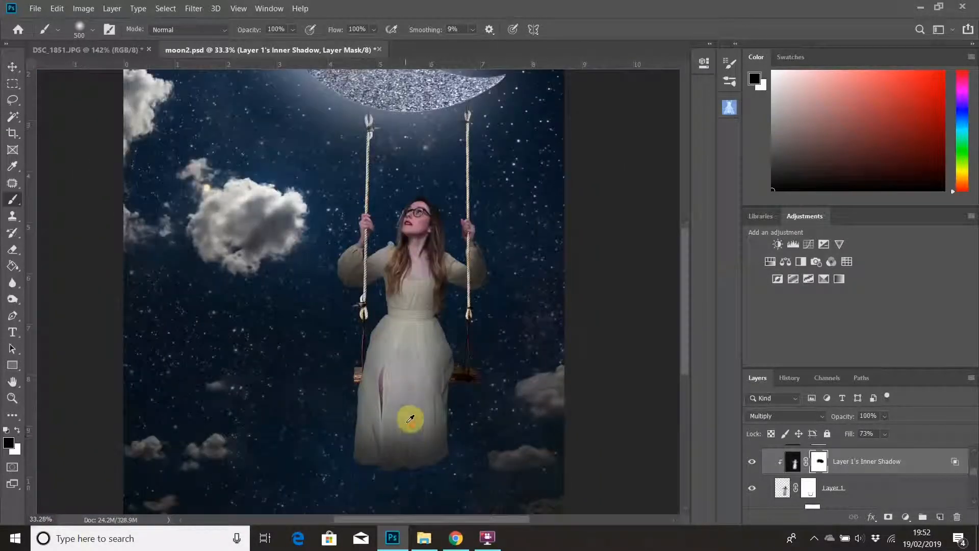
- Compare the woman with and without the masked inner shadow layer
scroll(378, 230, up, 2)
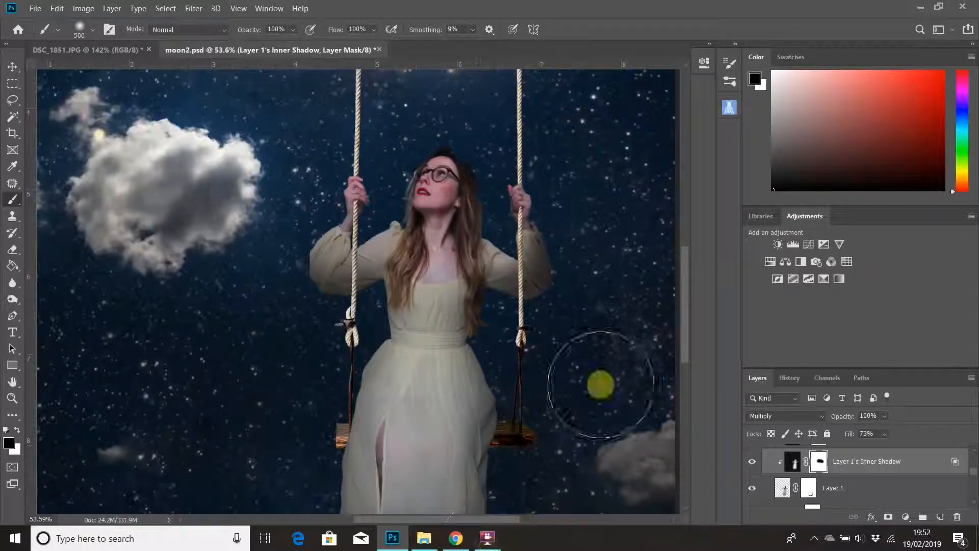
click(752, 461)
click(752, 461)
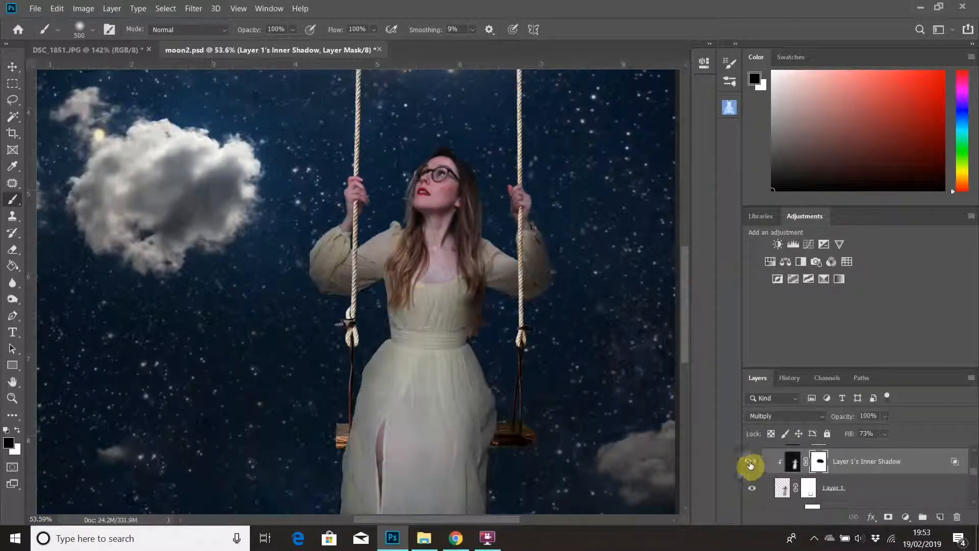
- Paint black on the inner shadow's mask over the woman's bodice and waist with a 200 px brush
key(bracketleft)
key(bracketleft)
key(bracketleft)
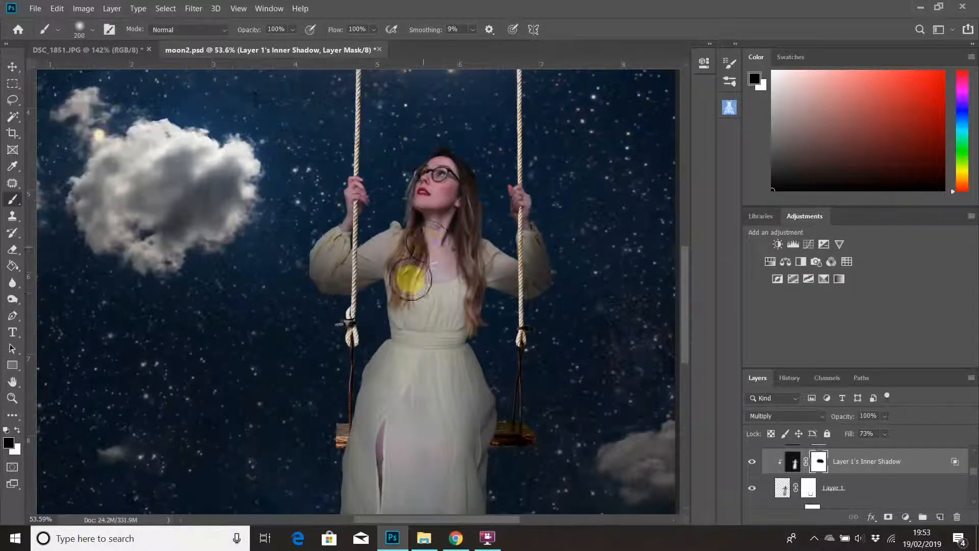
mouse_move(449, 327)
mouse_down()
mouse_move(455, 235)
mouse_move(435, 262)
mouse_move(432, 343)
mouse_move(438, 329)
mouse_move(420, 342)
mouse_up()
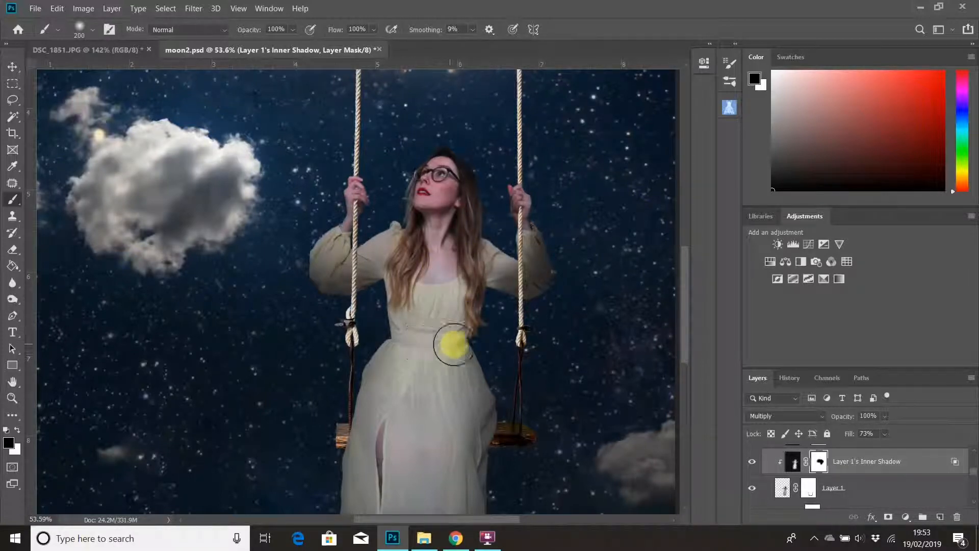
drag(461, 454, 447, 309)
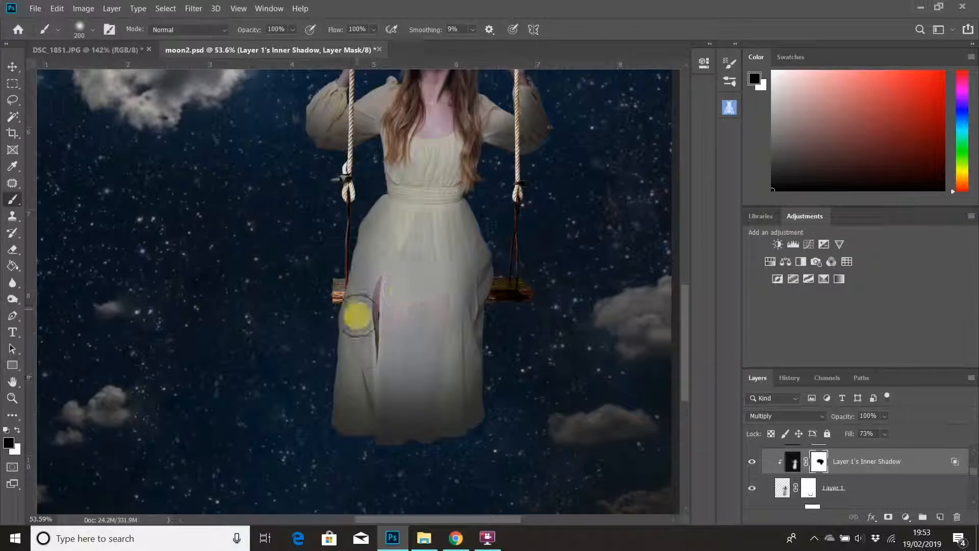
- Examine how the inner shadow layer affects the dress and the whole composition by hiding and showing it repeatedly
scroll(377, 354, down, 3)
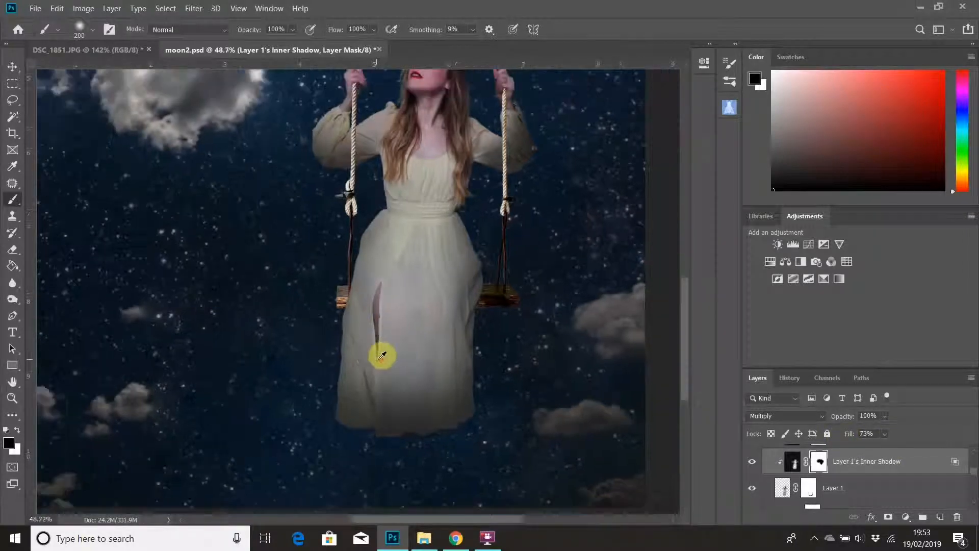
click(756, 467)
click(758, 466)
click(753, 463)
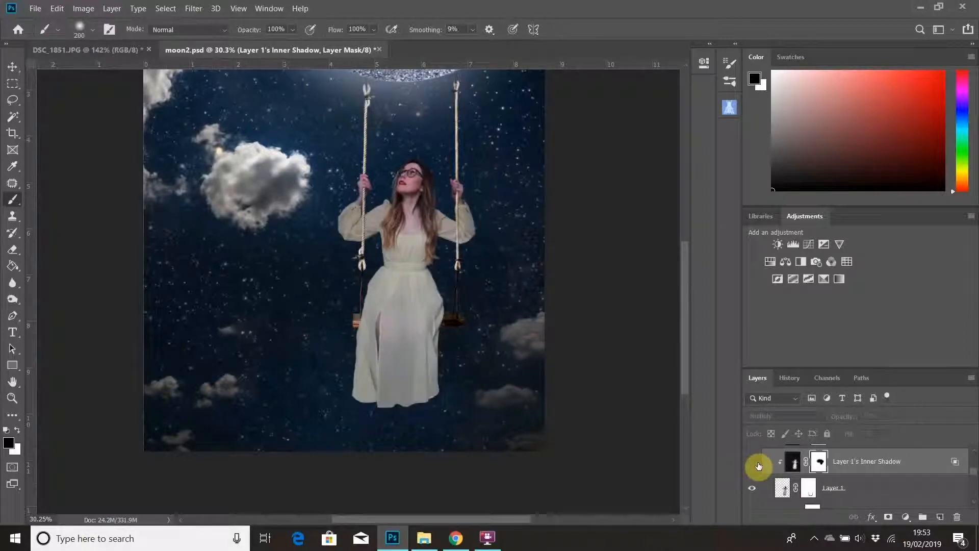
click(752, 463)
click(758, 465)
click(758, 466)
scroll(420, 226, up, 3)
scroll(420, 226, up, 1)
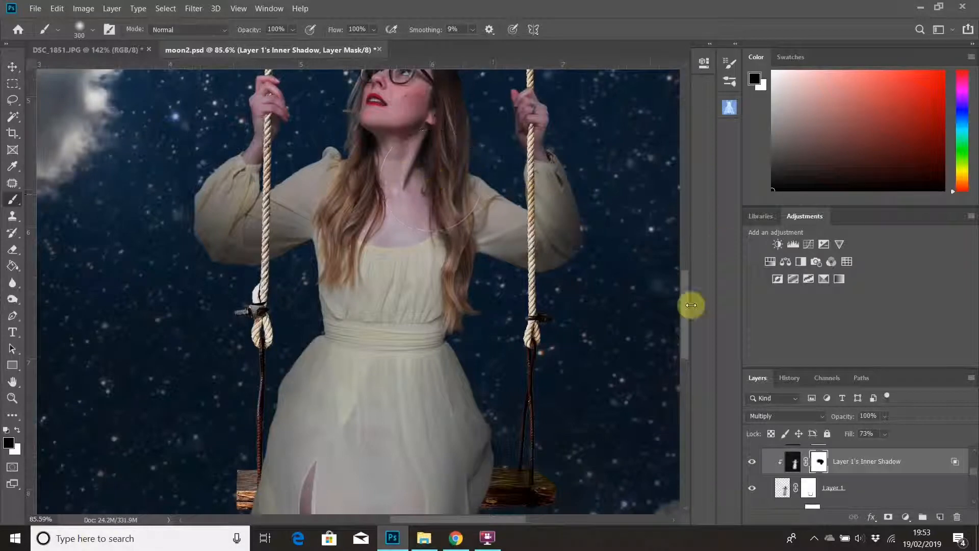
scroll(313, 328, down, 3)
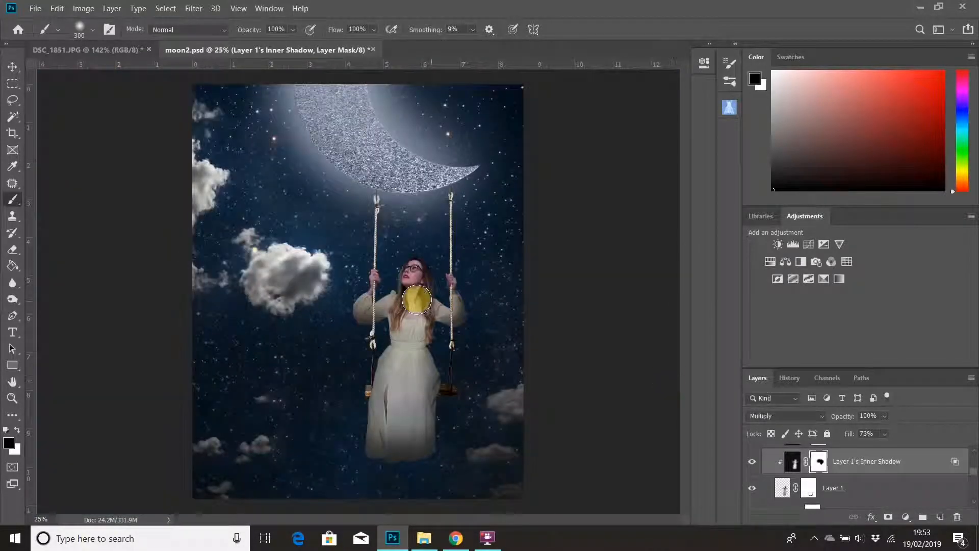
click(753, 464)
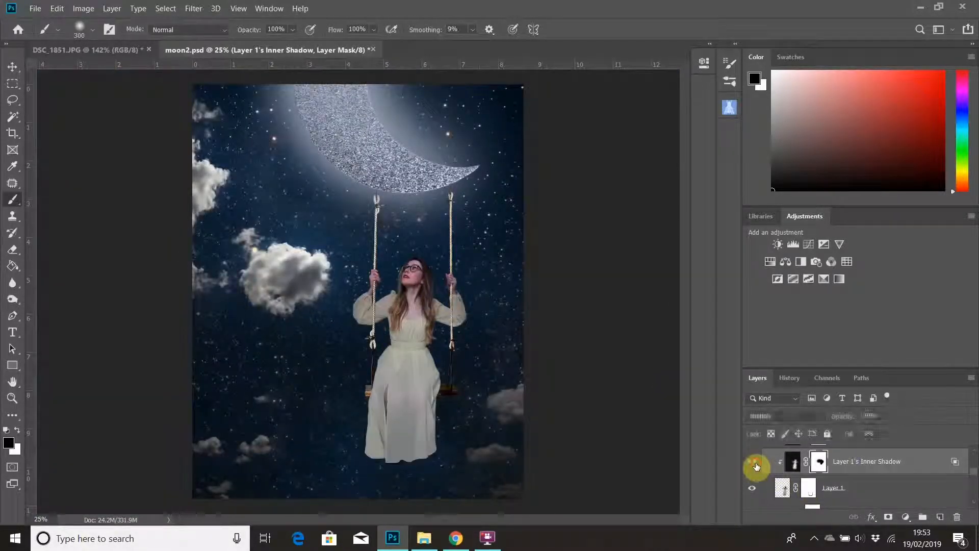
click(754, 464)
click(754, 464)
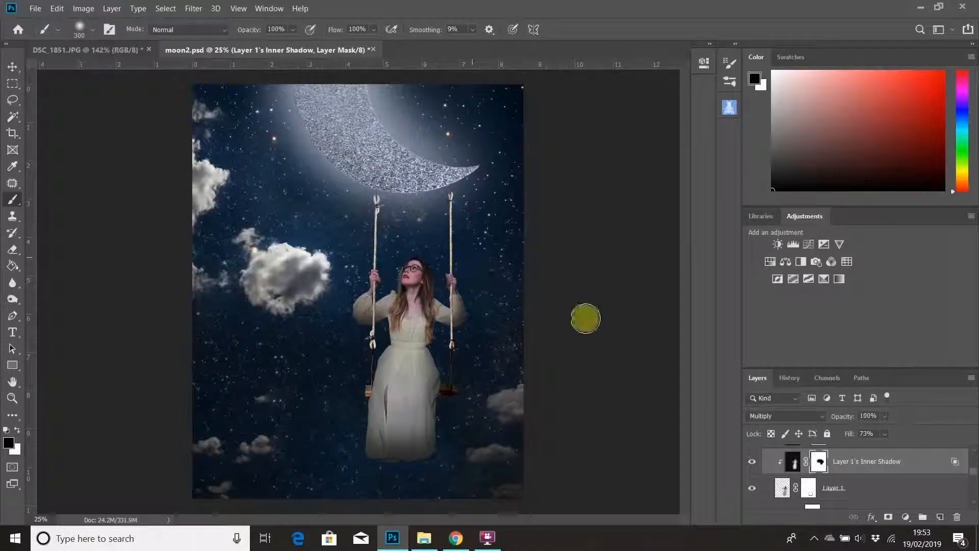
- Add an Inner Glow effect to Layer 1 using the blue-grey #979ab1 sampled from the moon's lower edge
scroll(879, 459, down, 1)
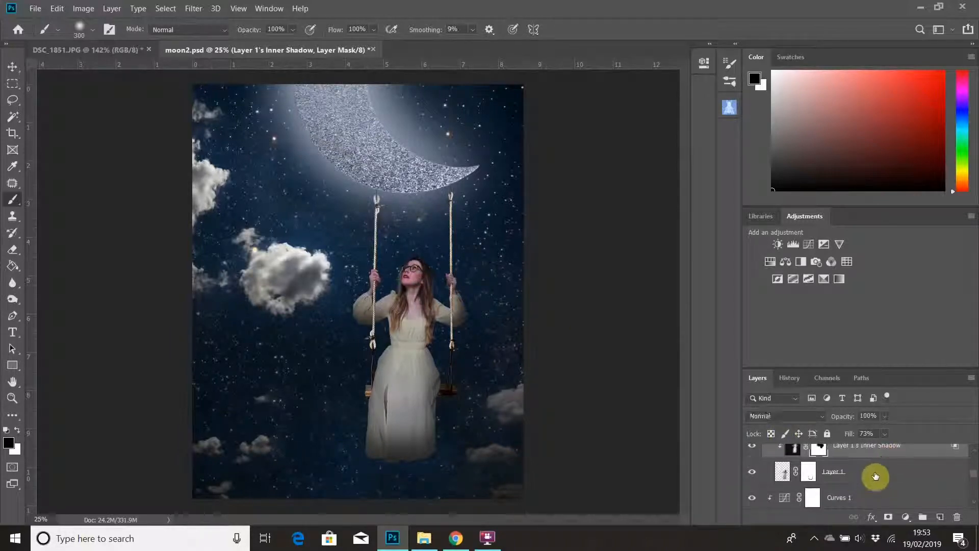
click(873, 475)
double_click(871, 474)
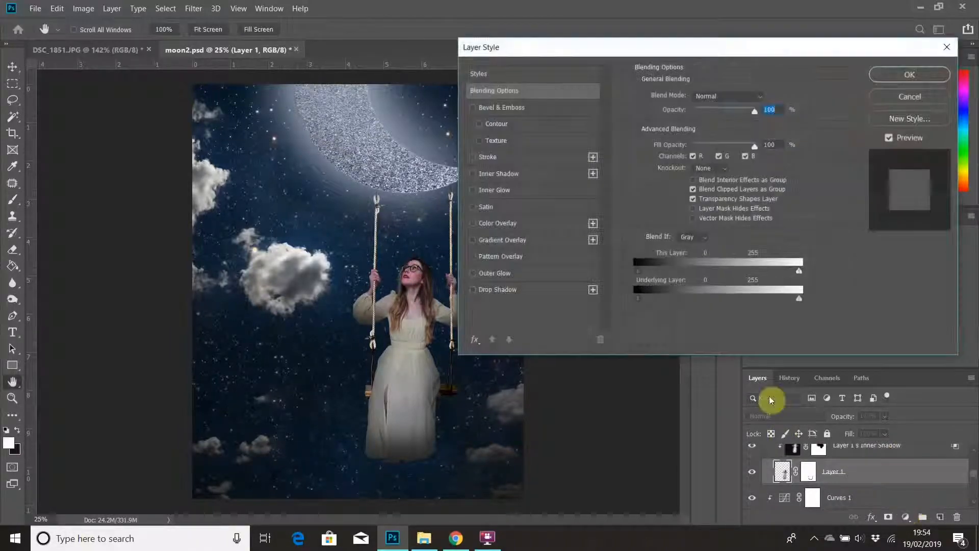
click(493, 192)
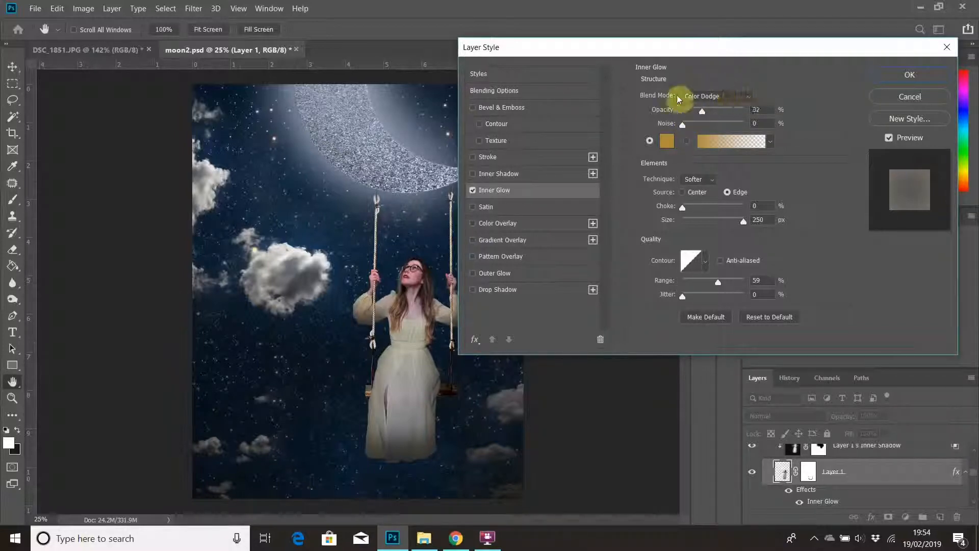
click(666, 140)
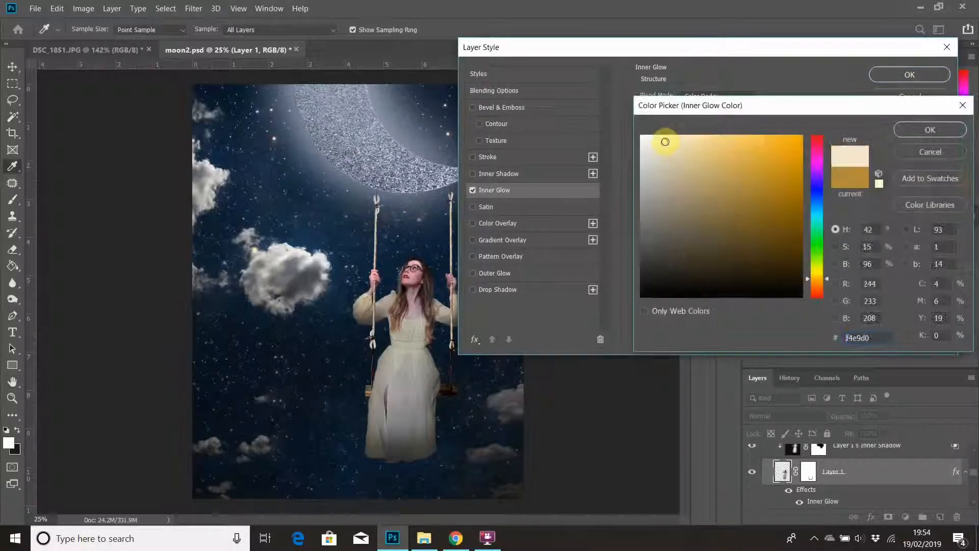
click(408, 186)
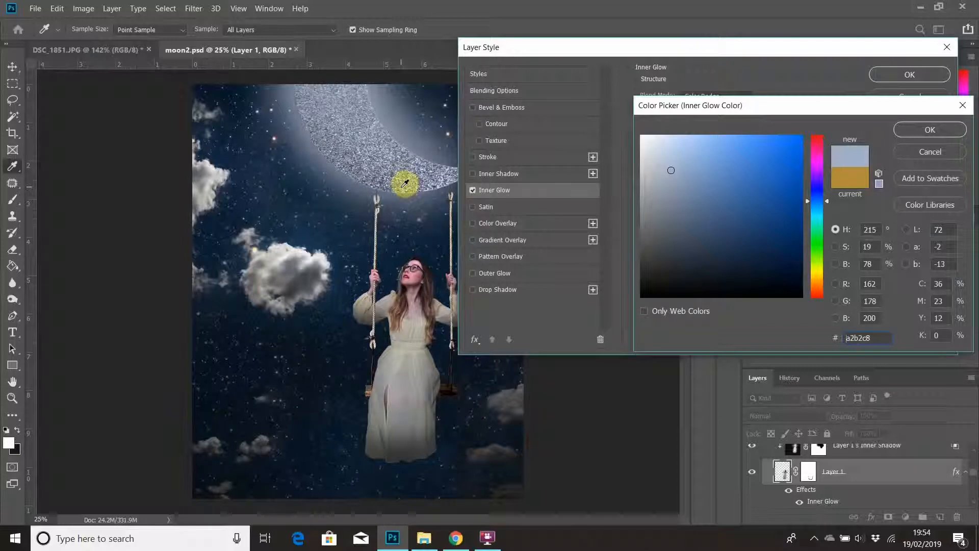
click(406, 187)
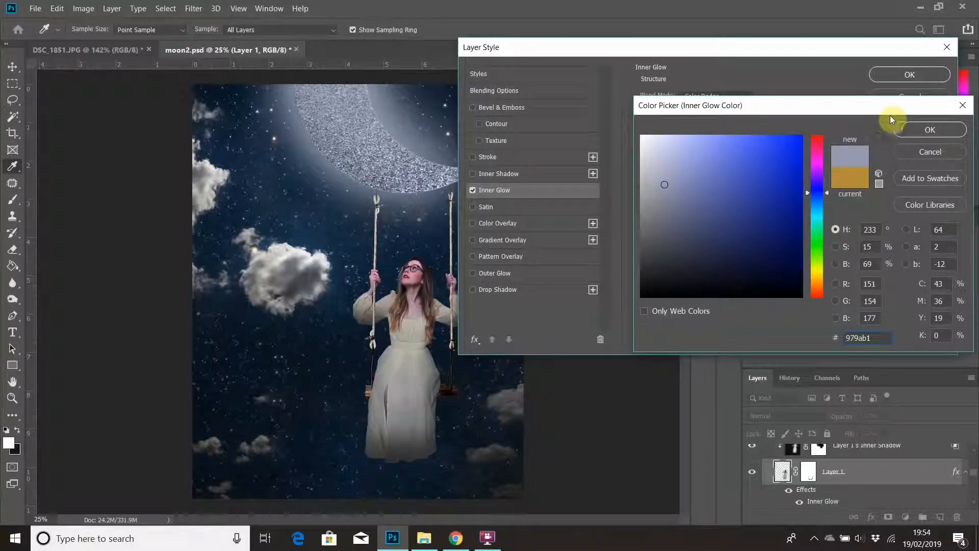
click(927, 130)
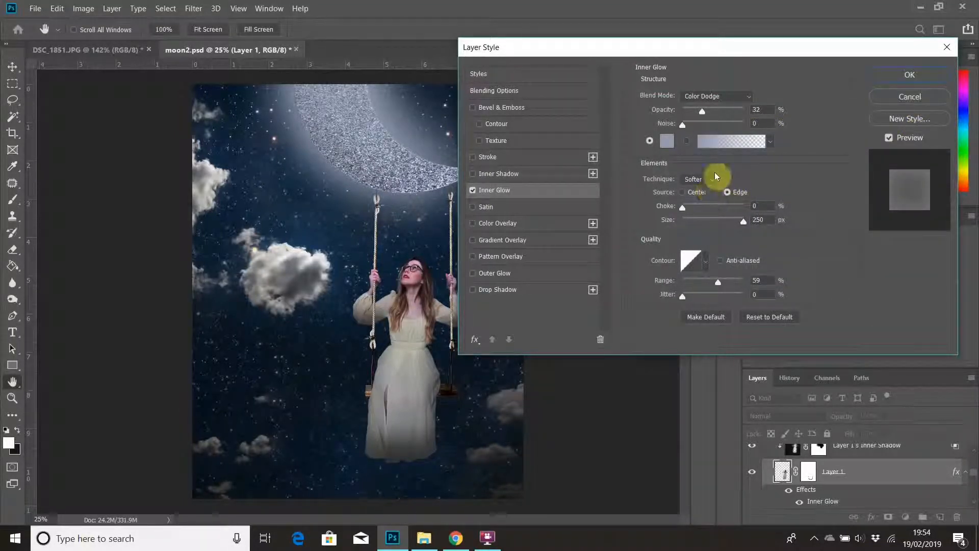
- Compare the woman with and without the new inner glow in the preview
click(890, 139)
click(891, 140)
click(892, 140)
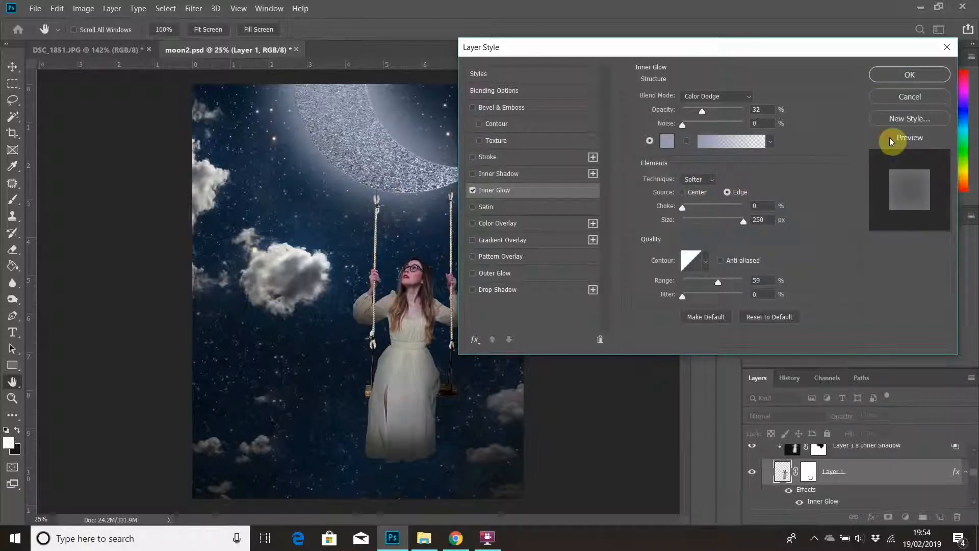
click(890, 141)
click(889, 141)
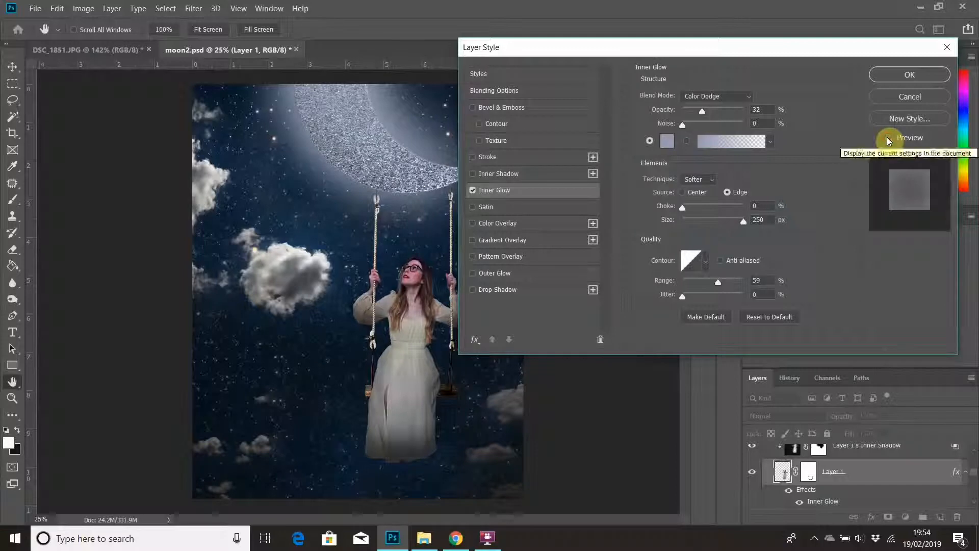
click(889, 141)
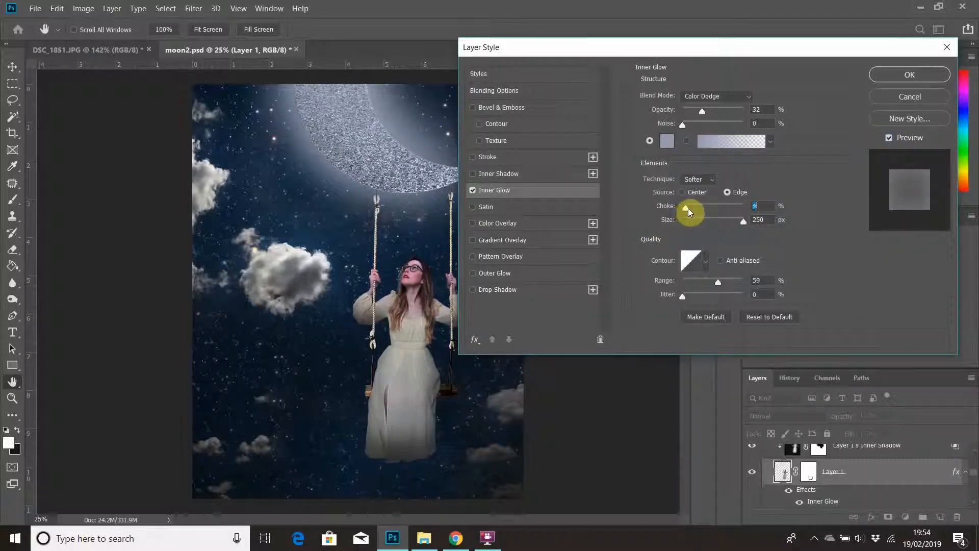
- Set the Inner Glow's choke to 8% and size to 250 px, check it against the original, and apply the layer style
mouse_move(689, 212)
mouse_down()
mouse_move(701, 212)
mouse_move(683, 215)
mouse_up()
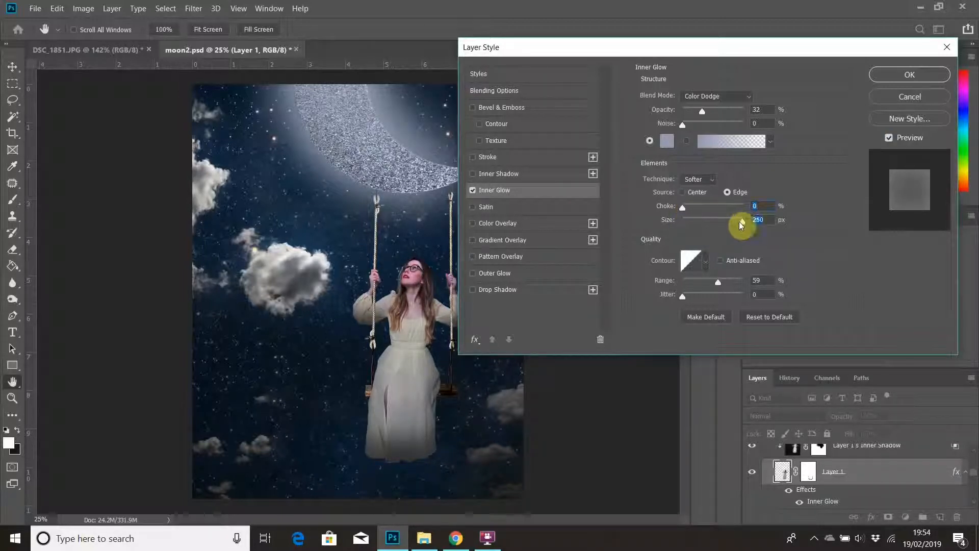
drag(741, 225, 765, 214)
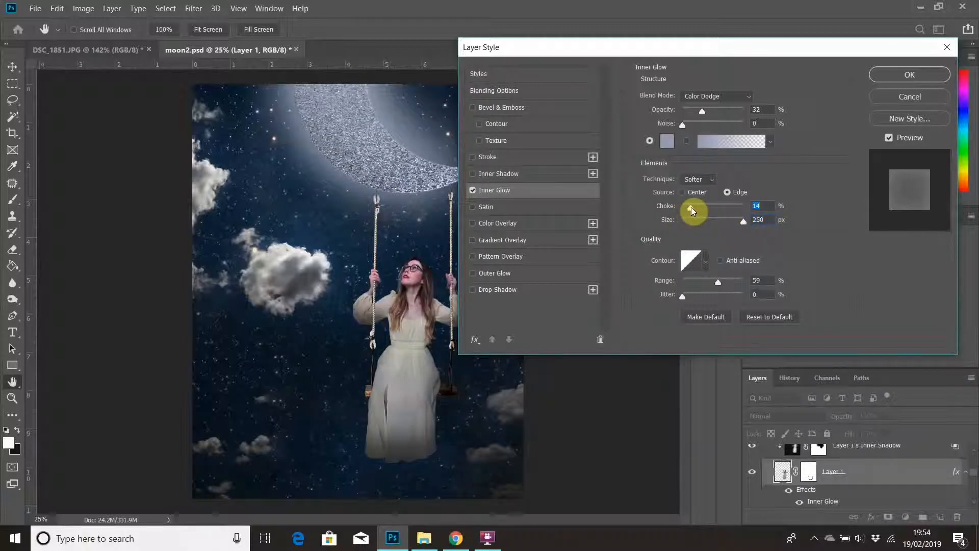
click(890, 139)
click(890, 140)
click(890, 142)
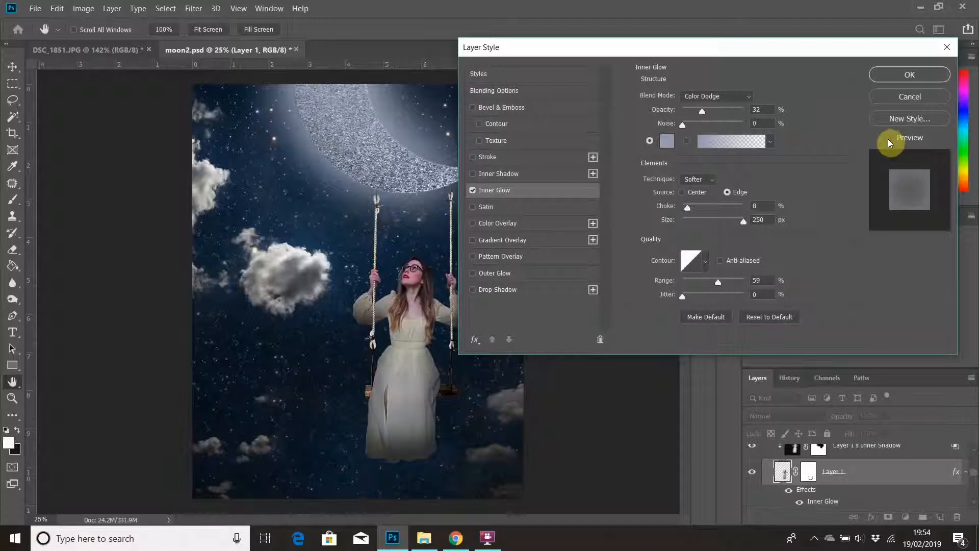
click(890, 141)
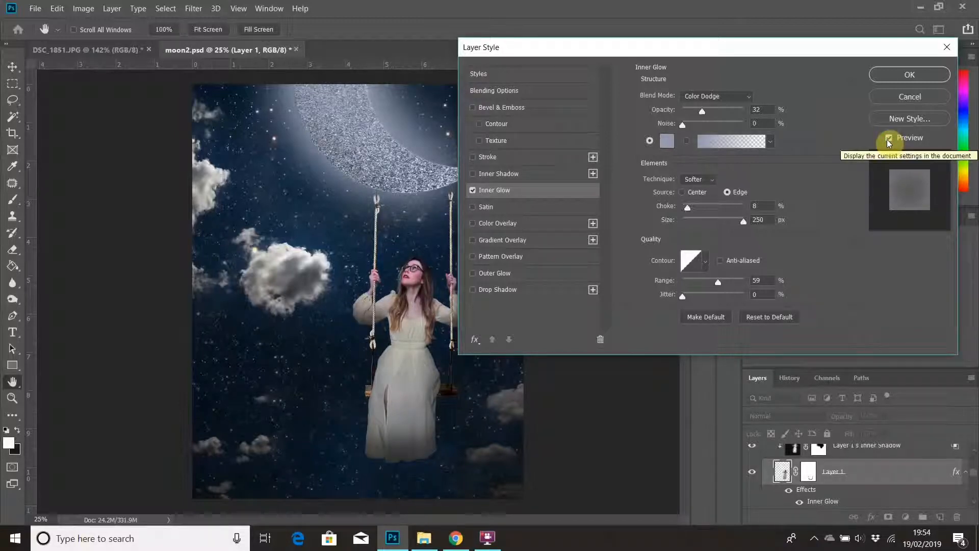
click(889, 141)
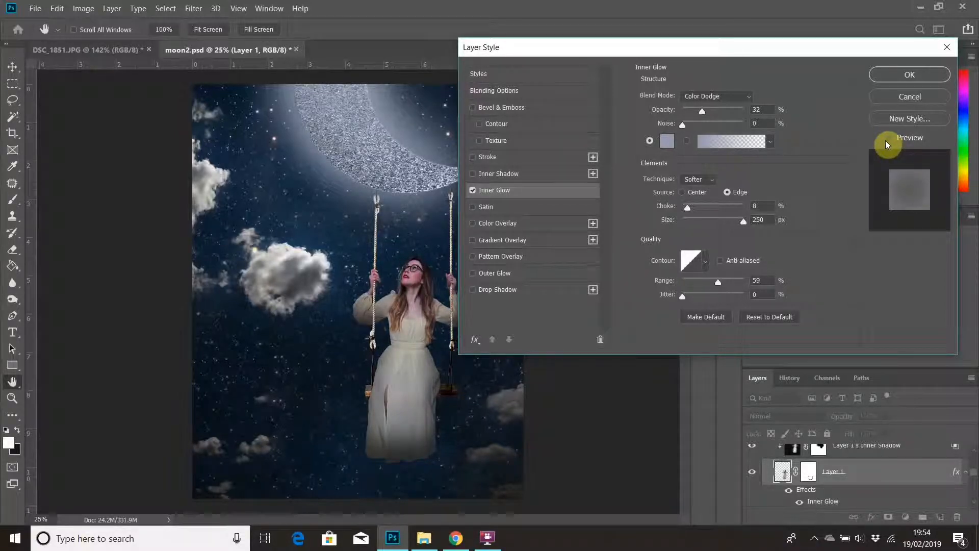
click(888, 143)
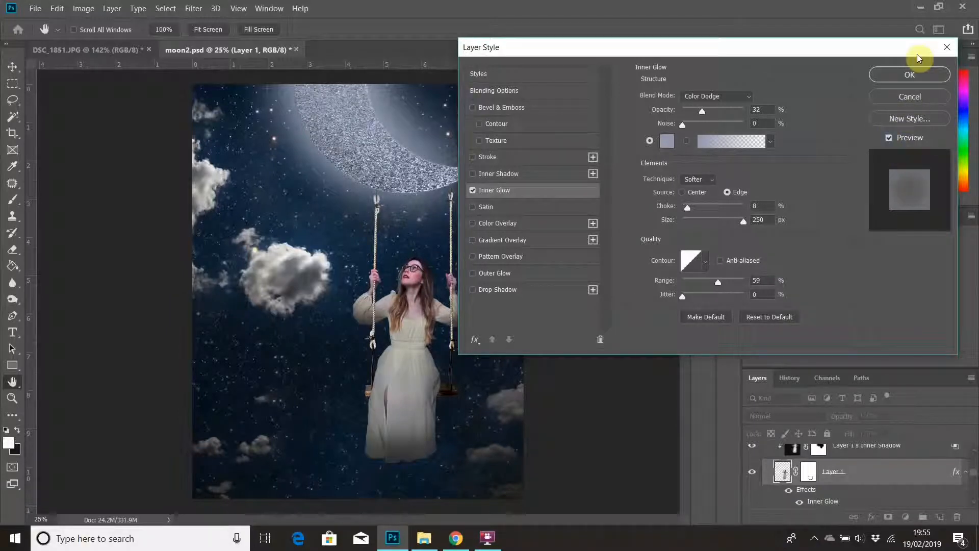
click(900, 82)
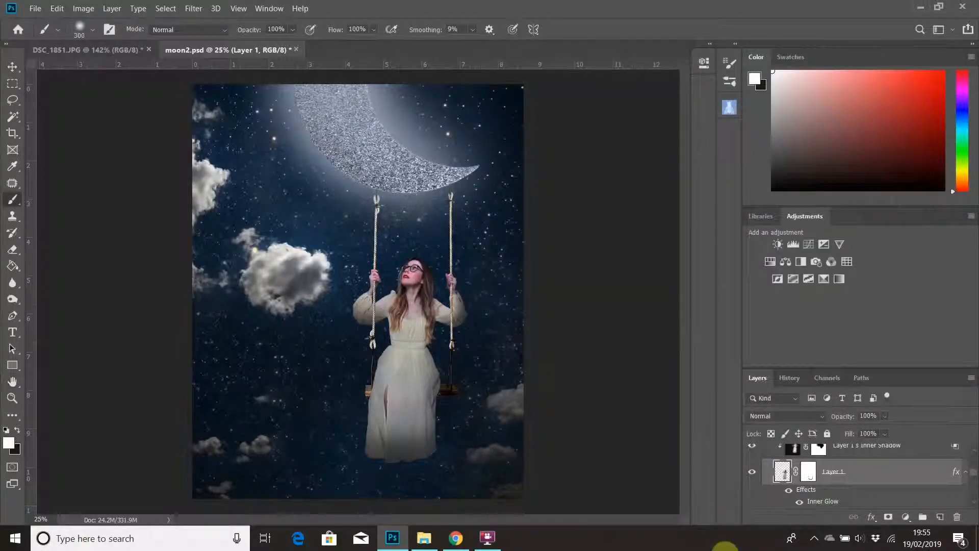
- Convert Layer 1's Inner Glow effect into its own layer and select that layer
scroll(837, 495, down, 1)
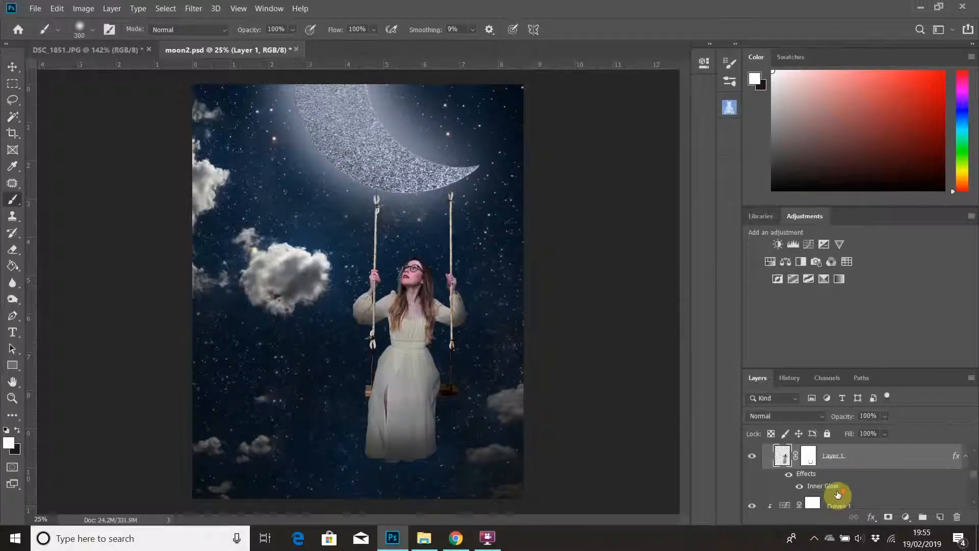
right_click(852, 488)
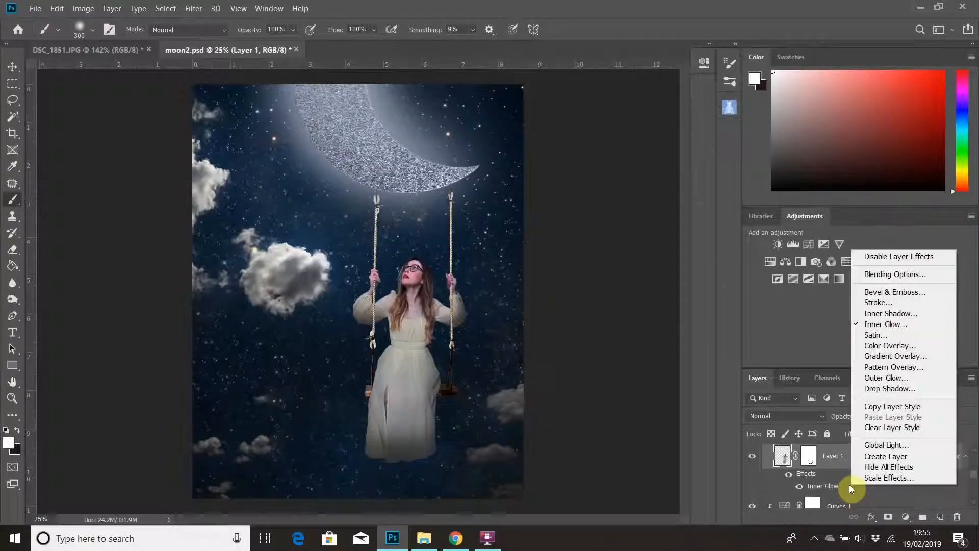
click(883, 451)
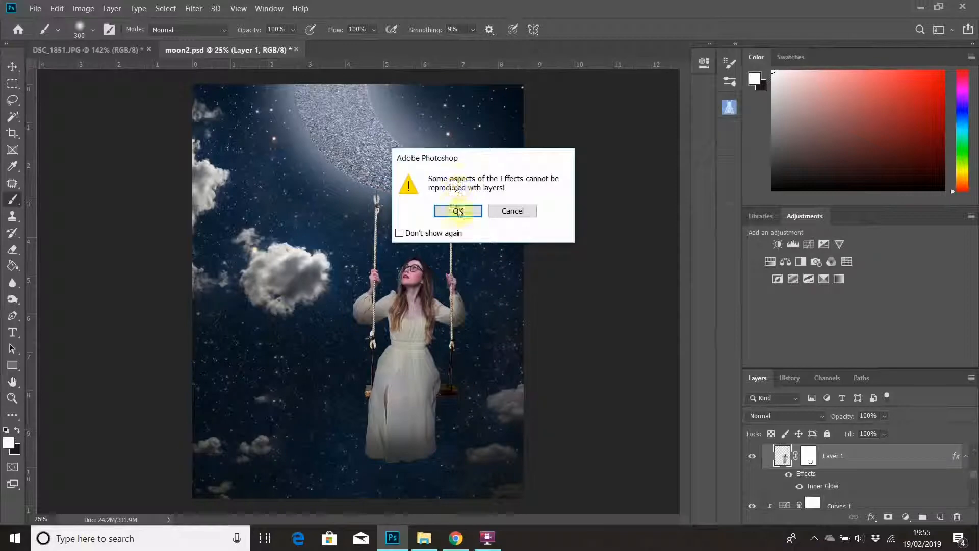
click(478, 212)
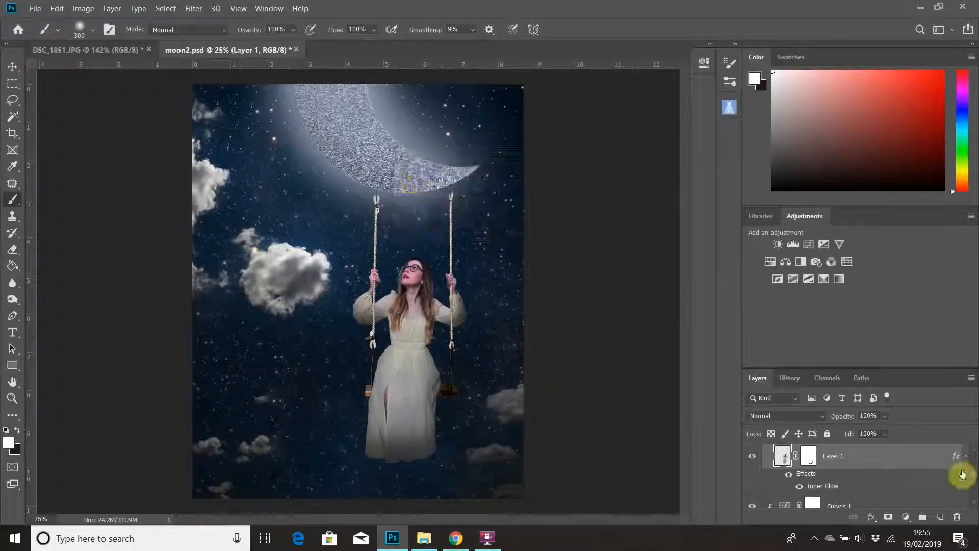
click(886, 467)
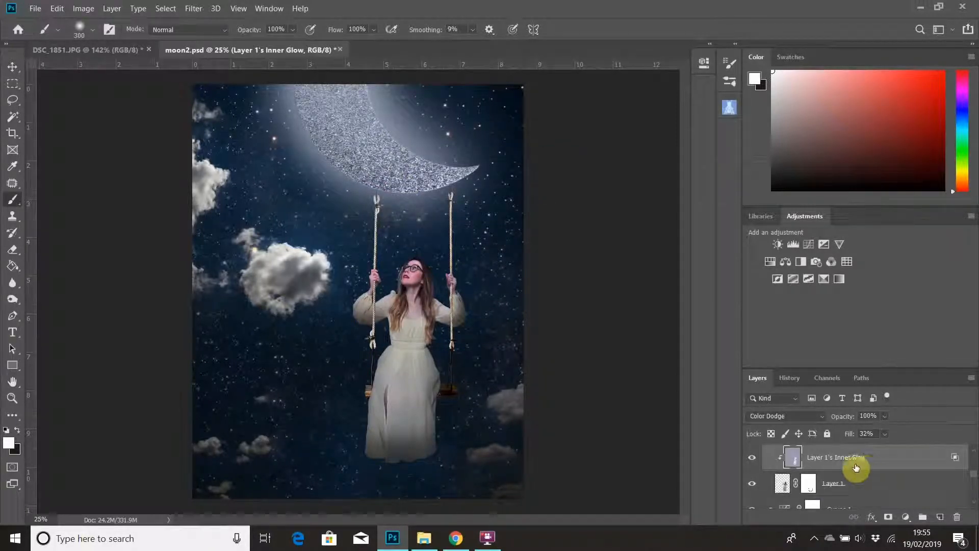
- Check the inner glow layer's effect, then give it a white layer mask with black as the foreground color
click(750, 462)
click(749, 462)
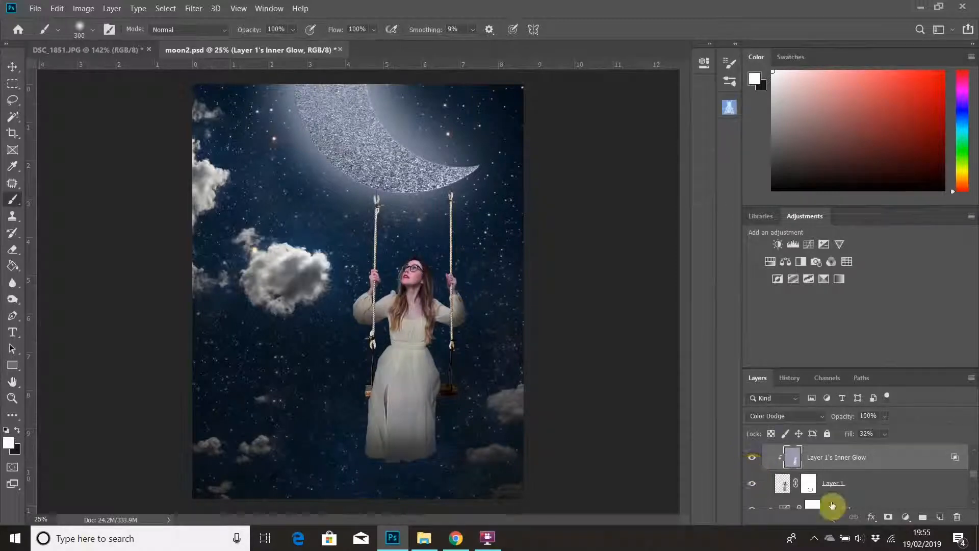
click(888, 517)
key(x)
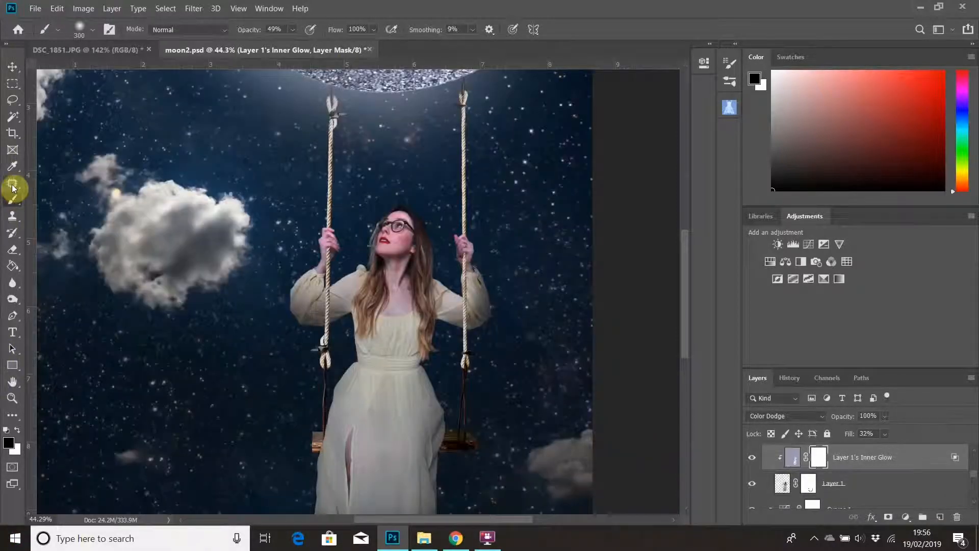
- Set the brush opacity to 100% and paint black on the Inner Glow layer's mask over the dress's hem and skirt
scroll(375, 375, down, 5)
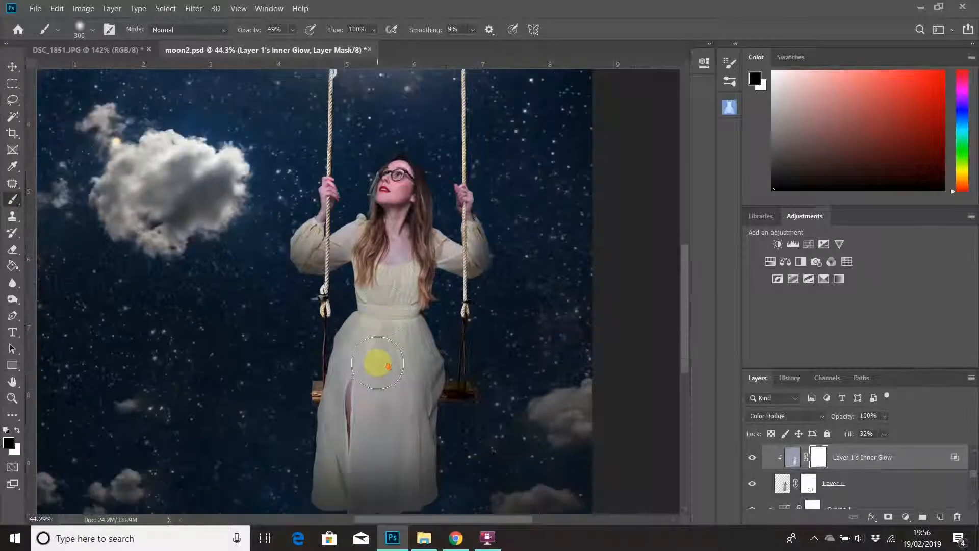
click(374, 367)
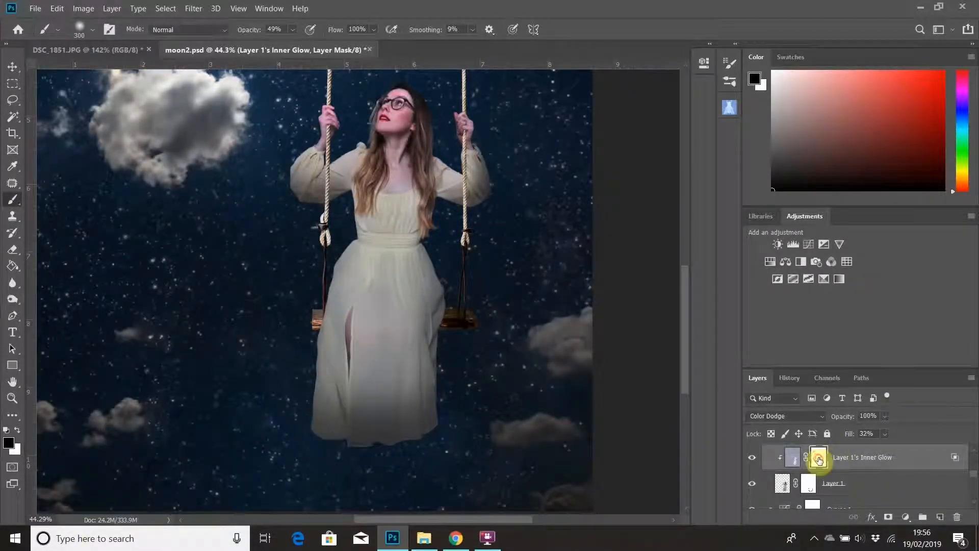
key(d)
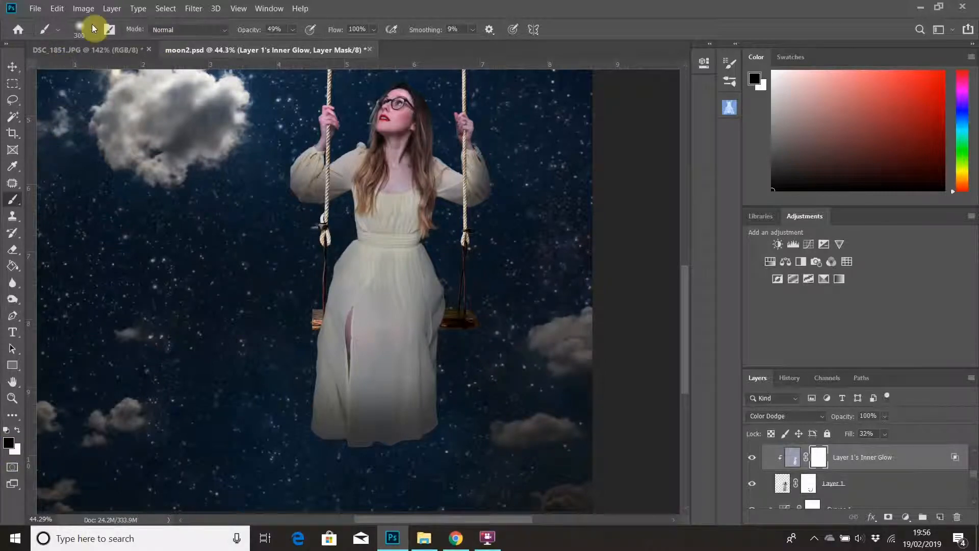
click(292, 29)
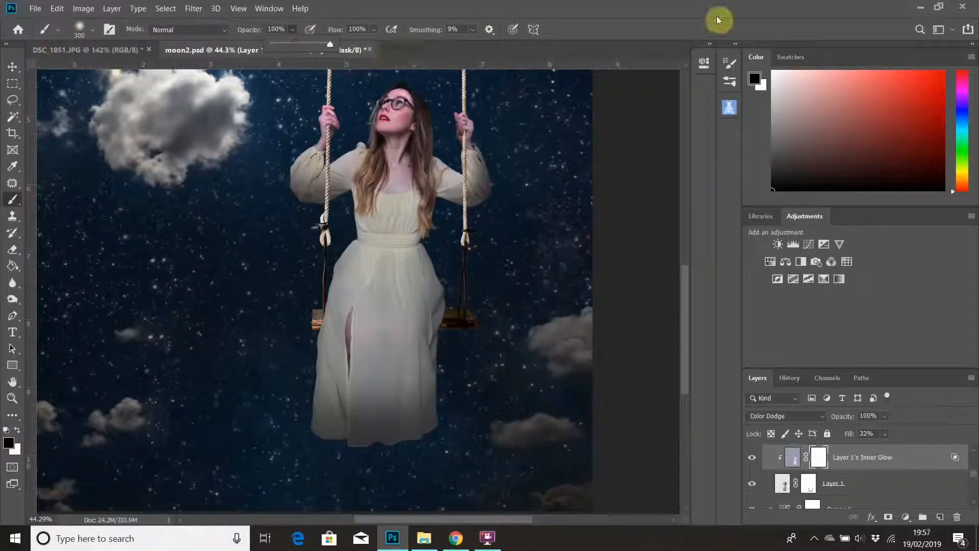
click(274, 31)
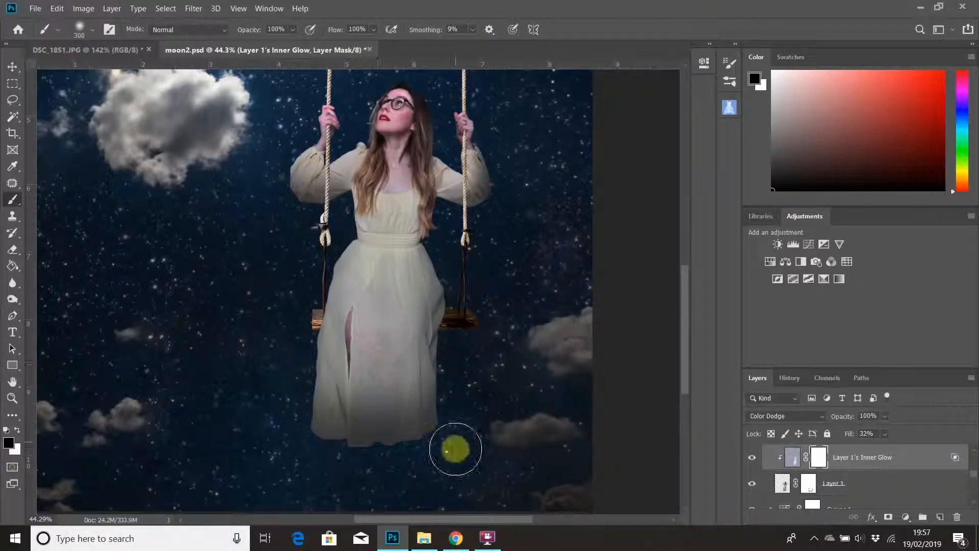
mouse_move(456, 448)
mouse_down()
mouse_move(359, 429)
mouse_move(339, 435)
mouse_move(420, 427)
mouse_up()
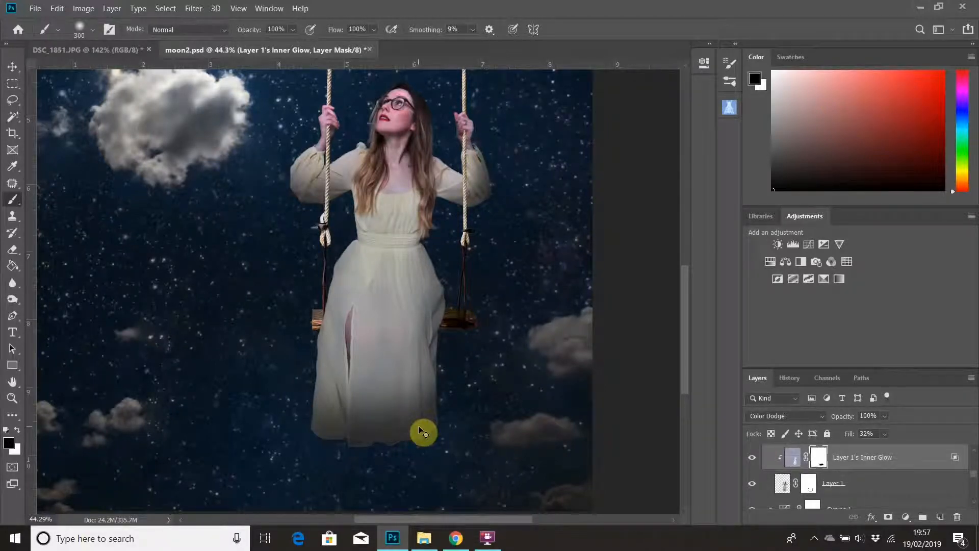
mouse_move(419, 430)
mouse_down()
mouse_move(370, 446)
mouse_move(388, 436)
mouse_move(335, 436)
mouse_move(409, 406)
mouse_move(346, 396)
mouse_move(355, 380)
mouse_move(330, 367)
mouse_move(342, 364)
mouse_move(353, 319)
mouse_move(372, 371)
mouse_move(409, 314)
mouse_move(430, 313)
mouse_move(433, 343)
mouse_move(423, 318)
mouse_move(364, 318)
mouse_move(418, 290)
mouse_move(420, 341)
mouse_move(340, 259)
mouse_move(403, 273)
mouse_move(427, 231)
mouse_move(496, 206)
mouse_move(491, 218)
mouse_move(460, 219)
mouse_move(417, 275)
mouse_move(383, 275)
mouse_move(351, 259)
mouse_move(349, 236)
mouse_move(290, 213)
mouse_move(269, 188)
mouse_move(361, 210)
mouse_move(377, 237)
mouse_move(428, 236)
mouse_move(438, 202)
mouse_move(476, 216)
mouse_move(501, 200)
mouse_move(432, 237)
mouse_move(361, 210)
mouse_move(394, 223)
mouse_move(402, 366)
mouse_move(410, 292)
mouse_up()
- Soften the inner glow over the woman's chest by painting black on its mask with a 250 px brush at 39% opacity
key(])
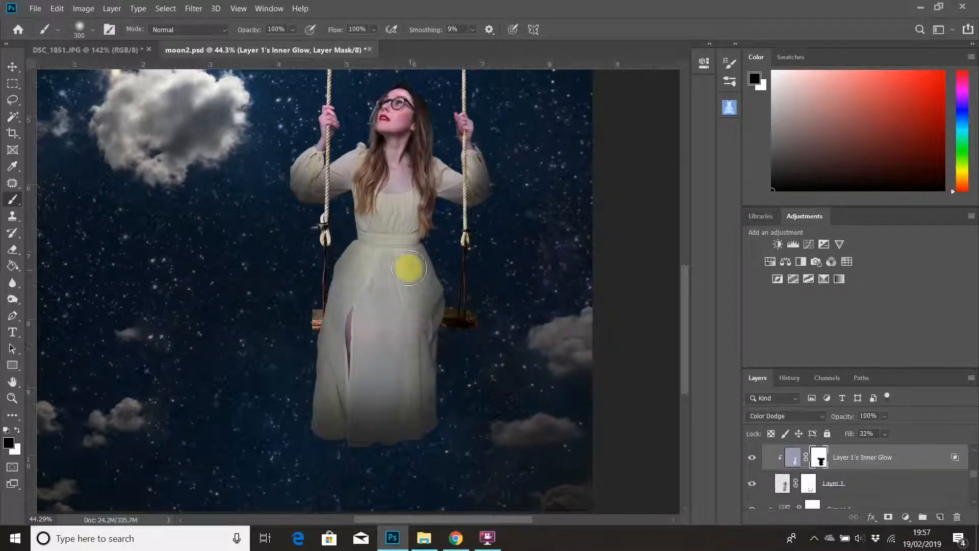
click(293, 30)
click(647, 36)
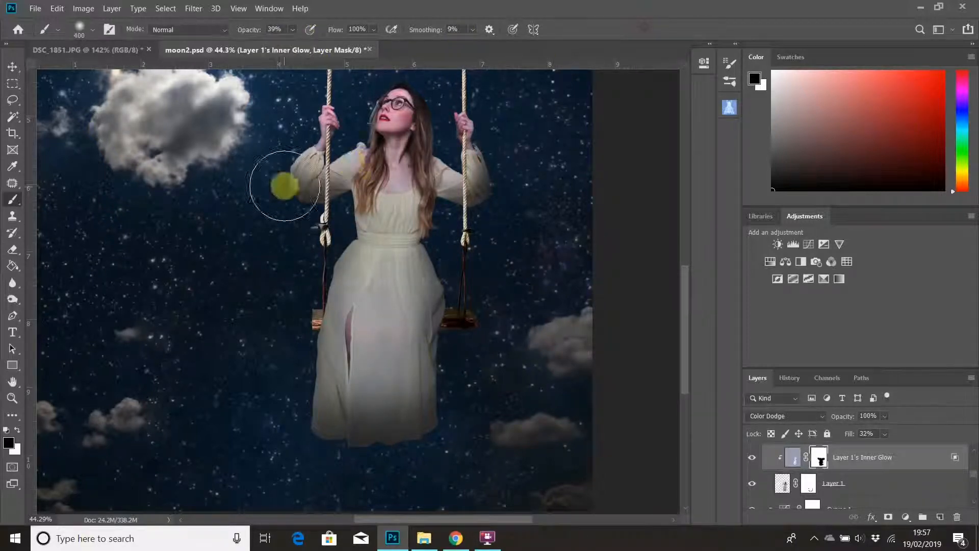
key([)
key([)
key([)
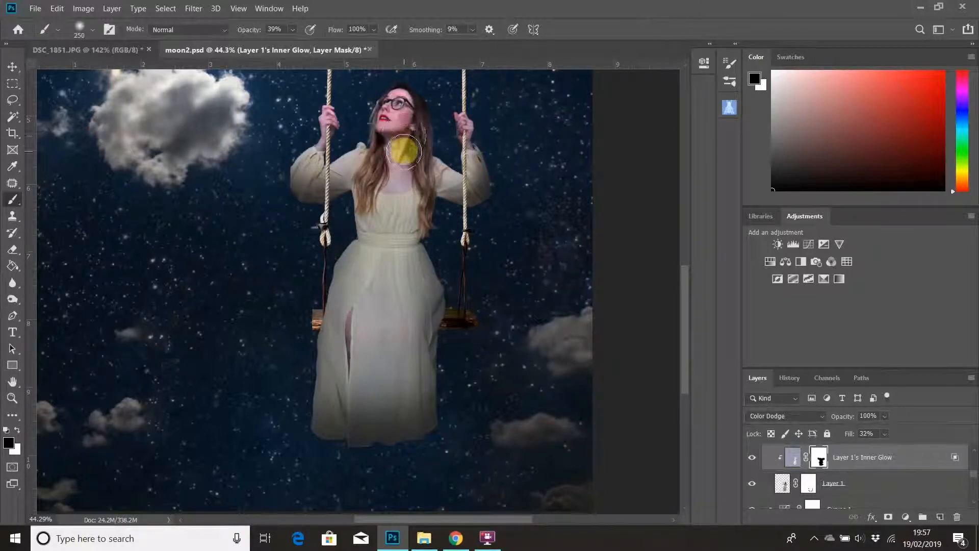
key(])
mouse_move(396, 180)
mouse_down()
mouse_move(402, 137)
mouse_move(414, 157)
mouse_move(410, 221)
mouse_move(421, 146)
mouse_move(422, 178)
mouse_move(421, 166)
mouse_move(405, 198)
mouse_move(394, 193)
mouse_move(401, 208)
mouse_move(404, 199)
mouse_move(388, 221)
mouse_move(402, 199)
mouse_up()
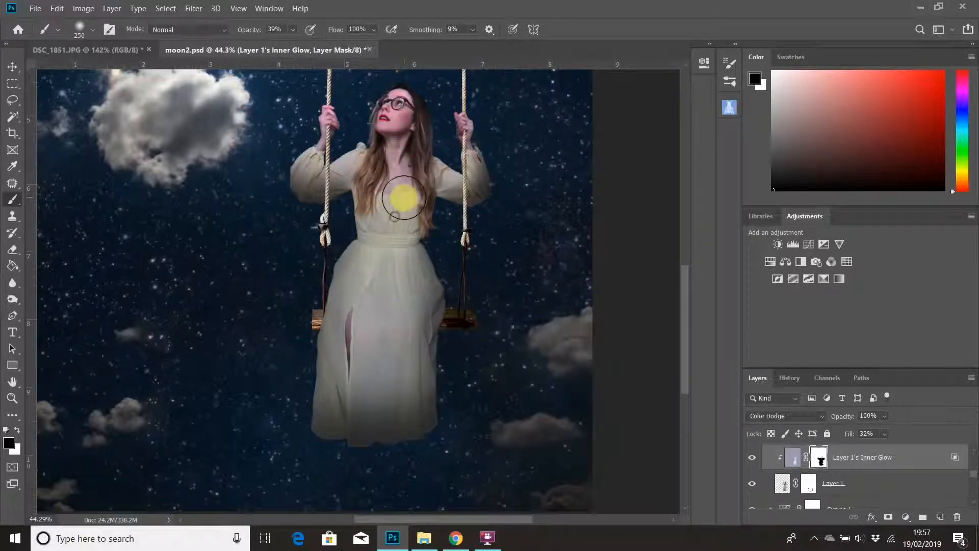
- Compare the whole image with and without the masked Inner Glow layer
scroll(398, 199, up, 1)
scroll(399, 199, up, 5)
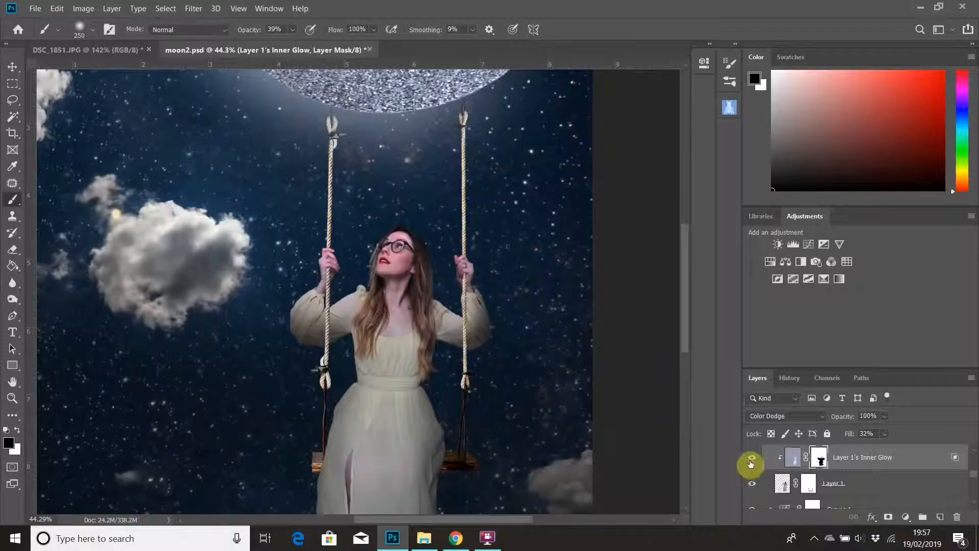
click(751, 459)
scroll(290, 372, down, 3)
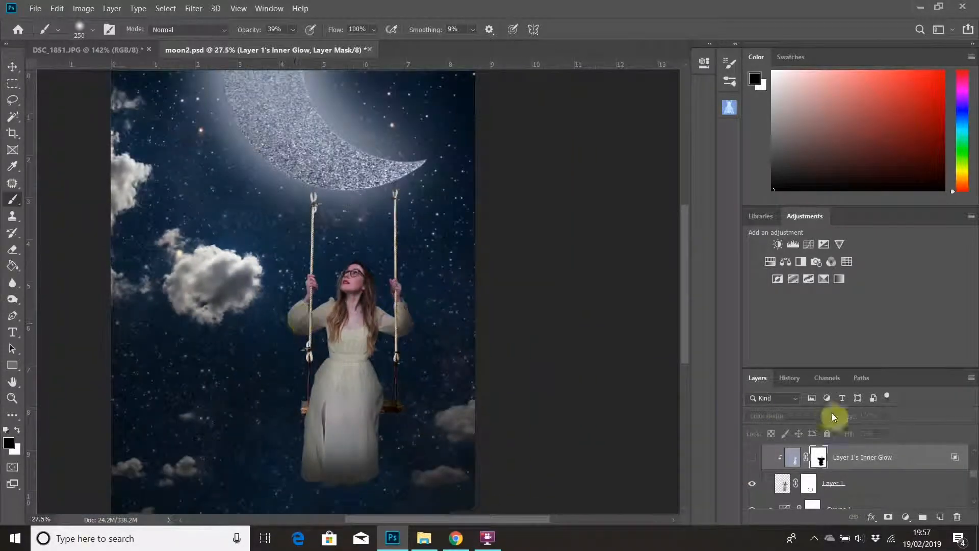
click(753, 459)
click(754, 461)
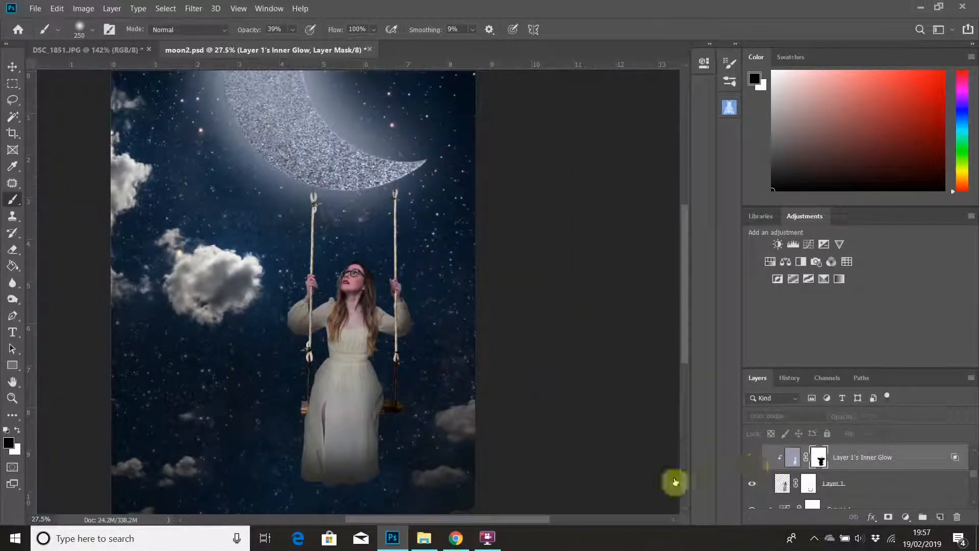
click(751, 461)
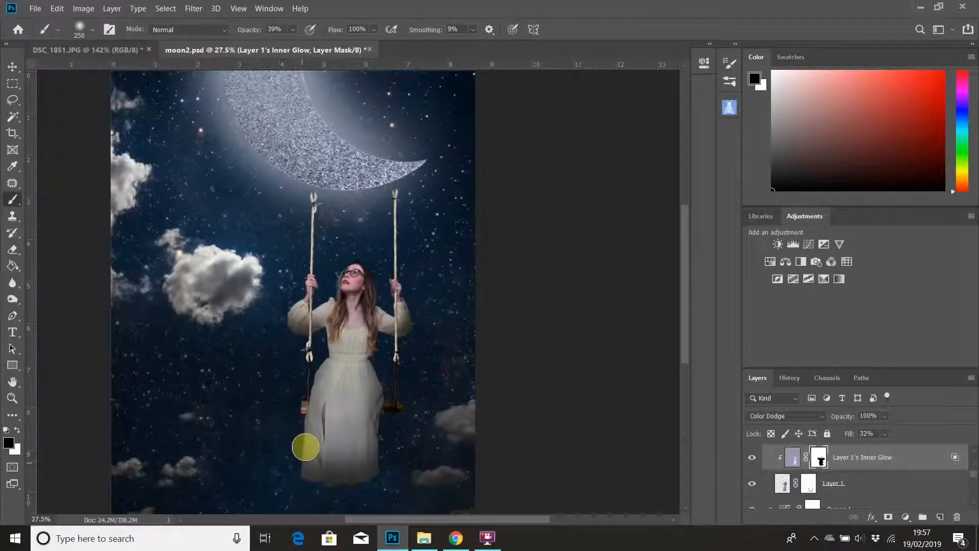
click(752, 463)
click(753, 463)
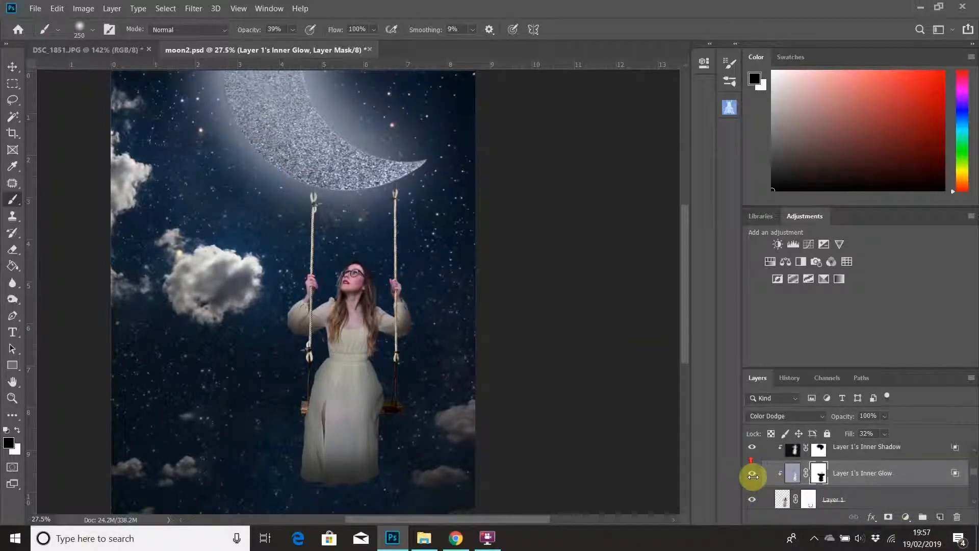
- Compare the woman with the Inner Shadow and Inner Glow layers both hidden and then restored one after the other
scroll(747, 461, up, 1)
drag(752, 451, 754, 481)
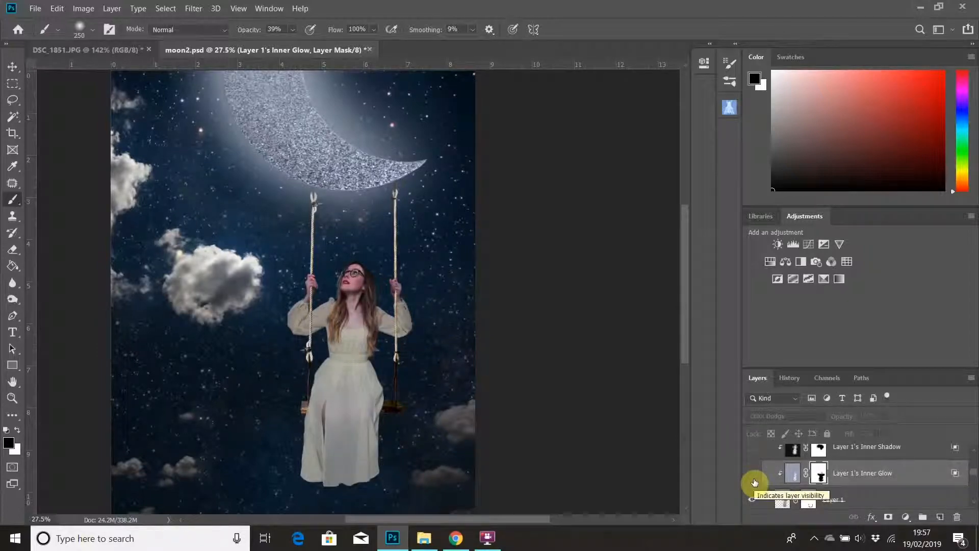
click(751, 450)
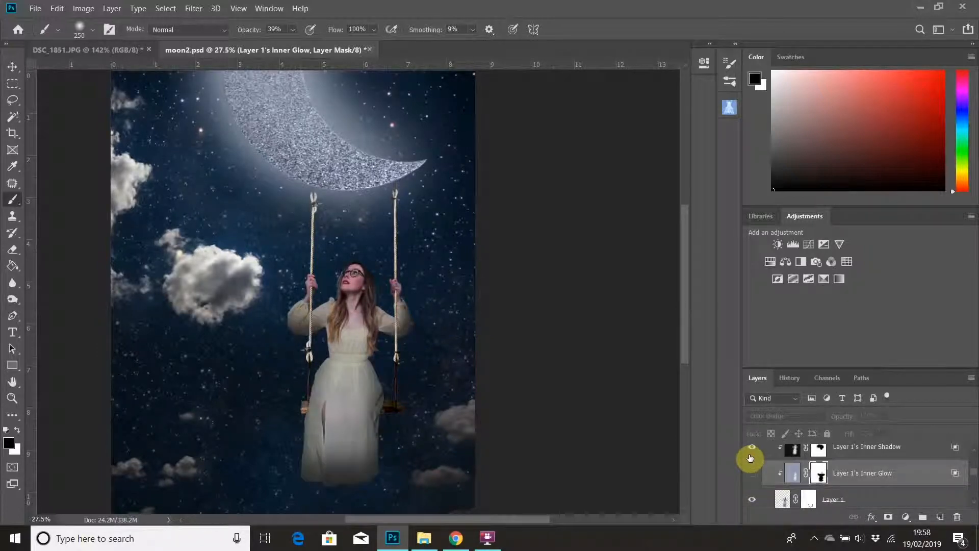
click(751, 475)
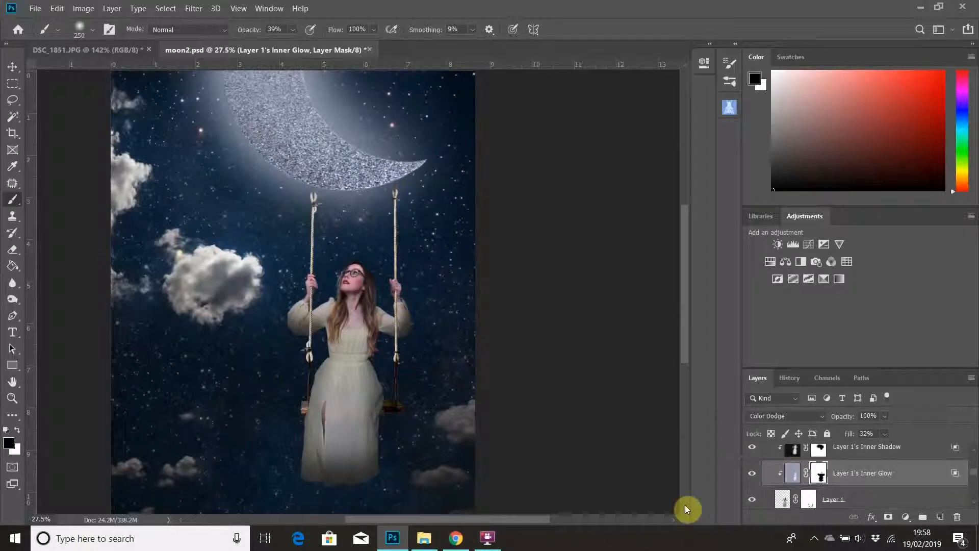